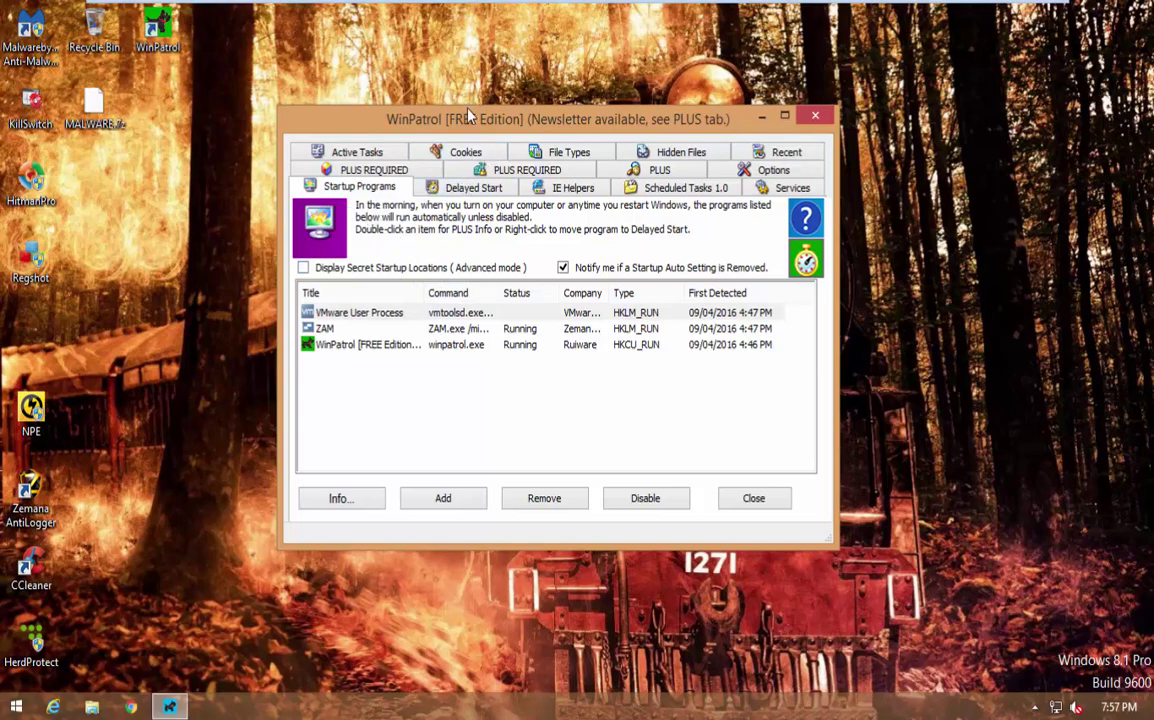
# Browse WinPatrol's Startup Programs, Delayed Start, IE Helpers, scheduled tasks and Services lists
pyautogui.click(477, 185)
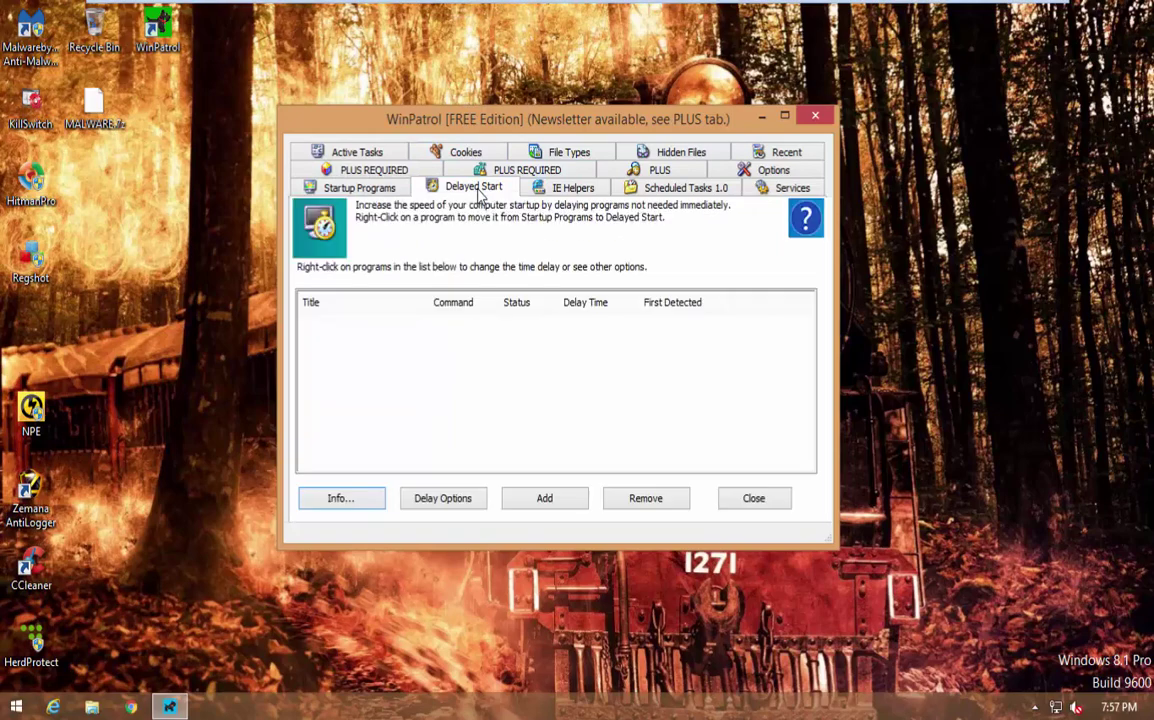
pyautogui.click(349, 190)
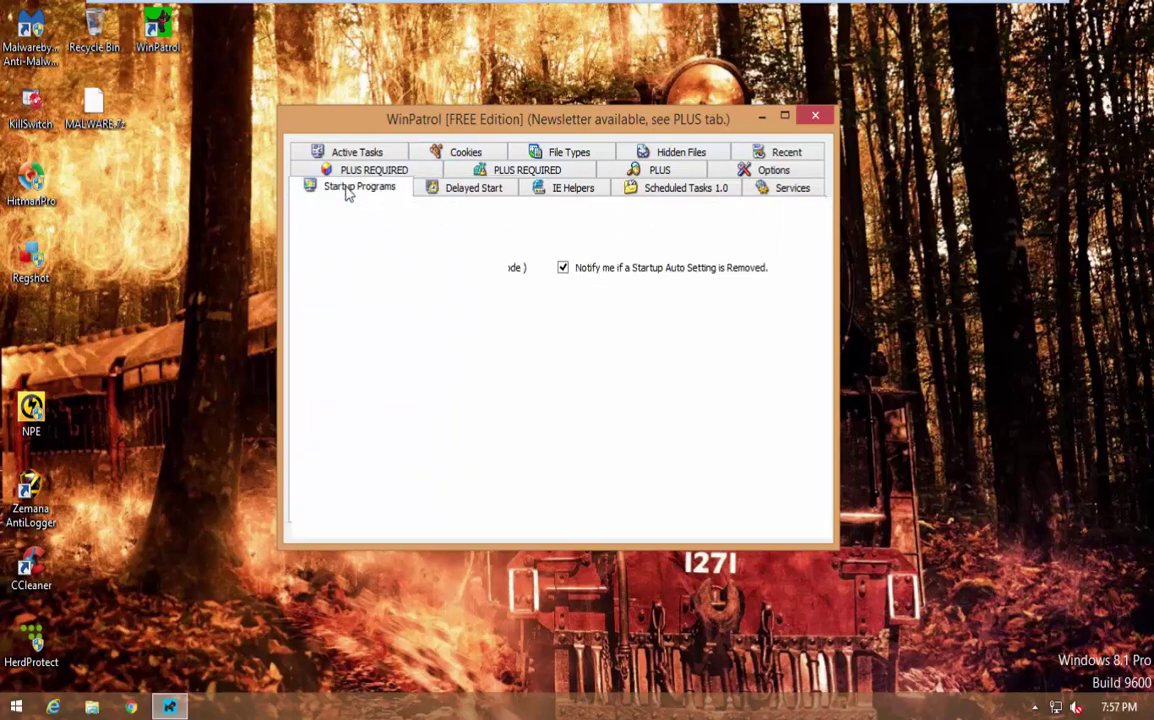
pyautogui.click(498, 189)
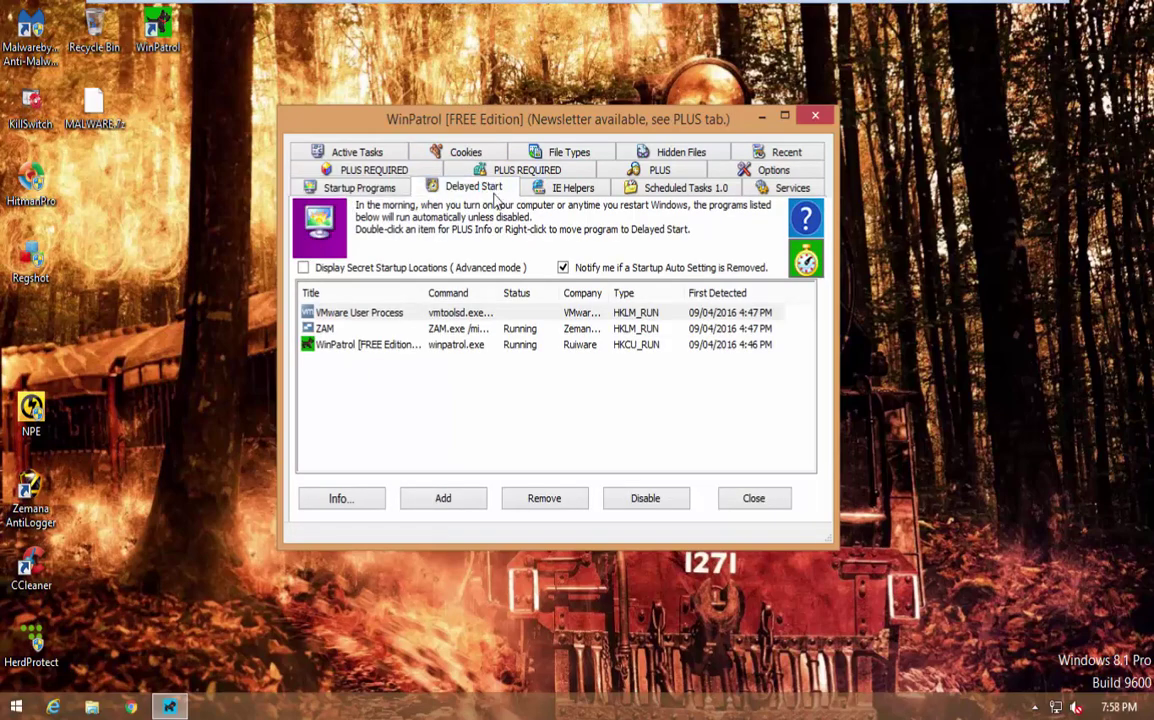
pyautogui.click(565, 190)
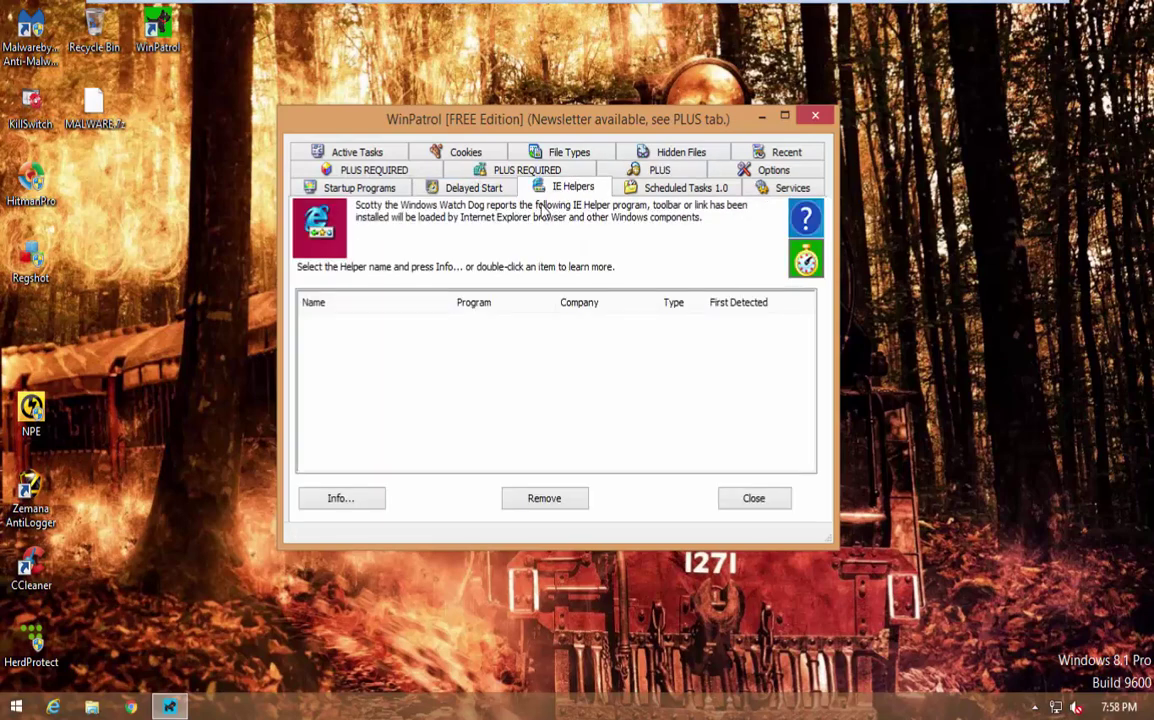
pyautogui.click(648, 189)
pyautogui.click(799, 194)
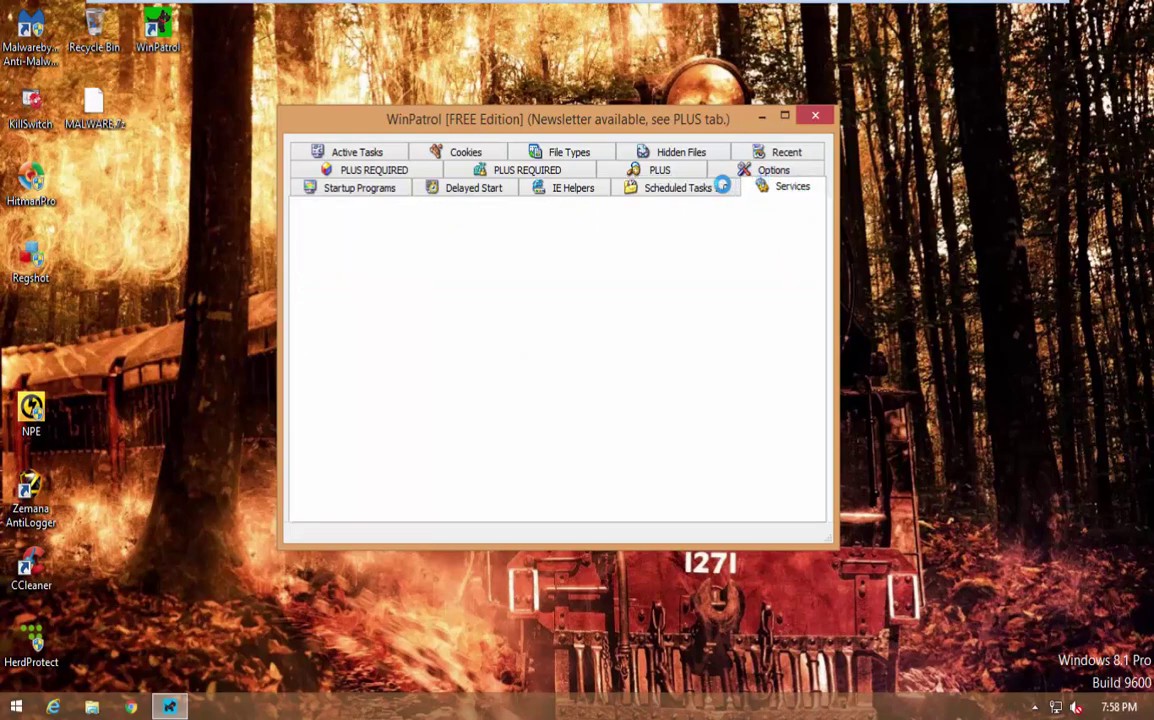
# View the options, protected registry, ActiveX, active tasks and cookie pages, then close WinPatrol
pyautogui.click(678, 174)
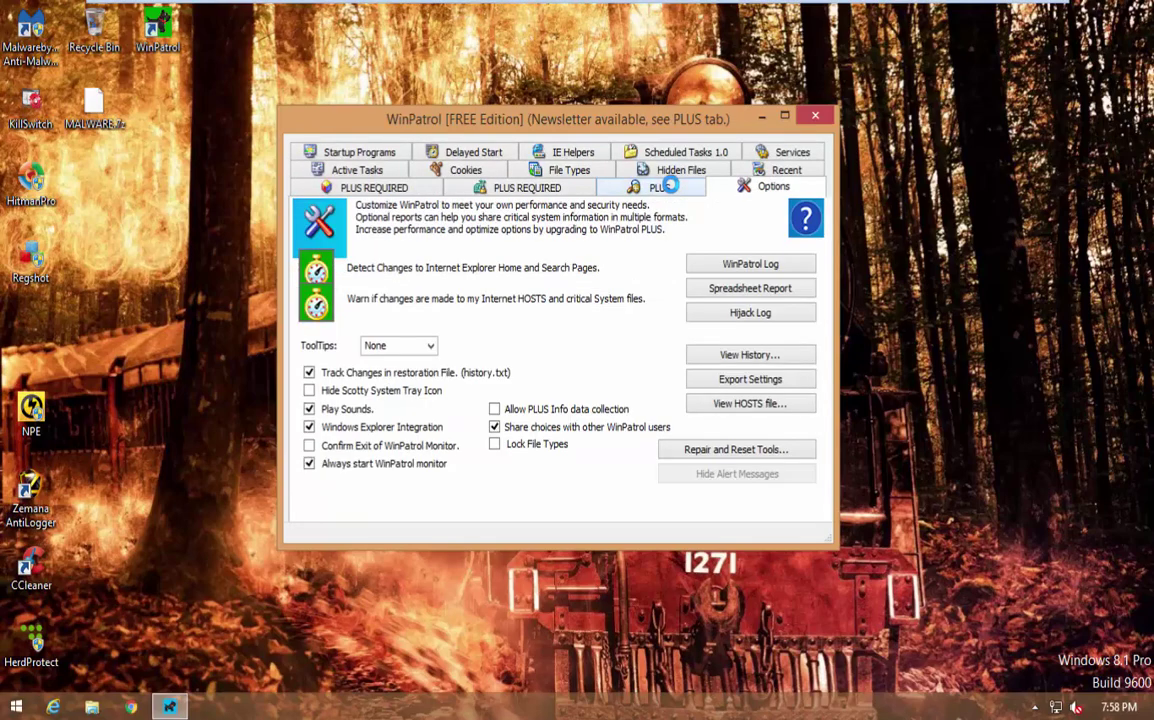
pyautogui.click(492, 188)
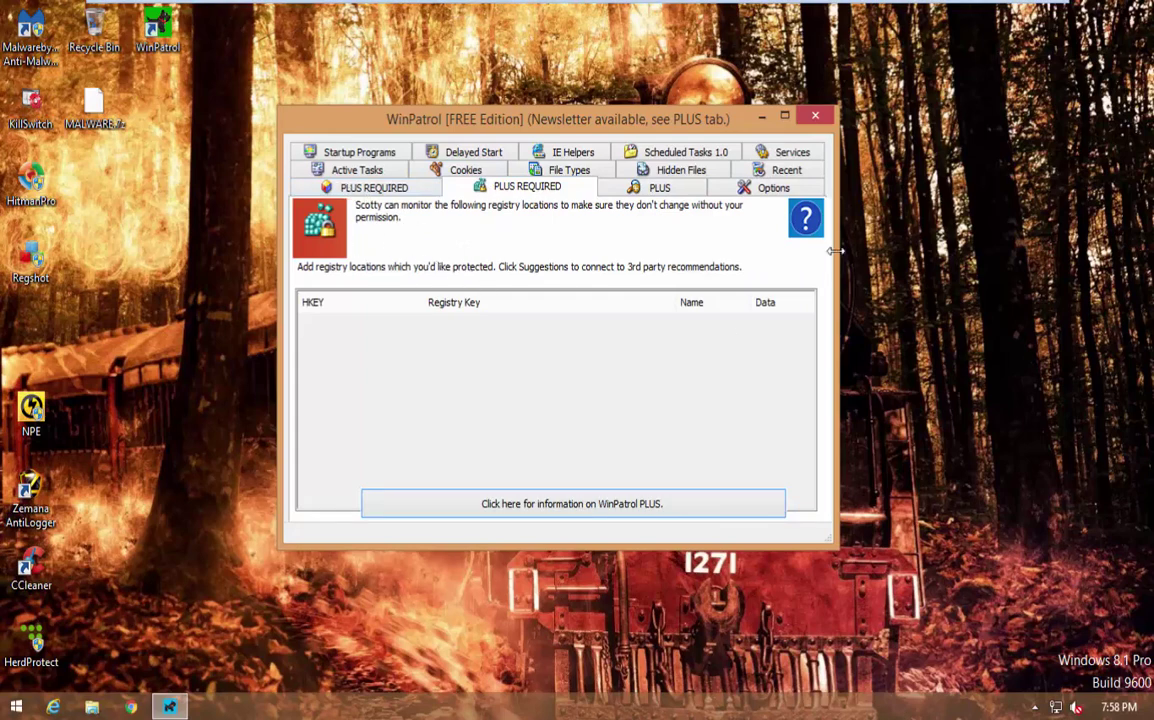
pyautogui.click(367, 192)
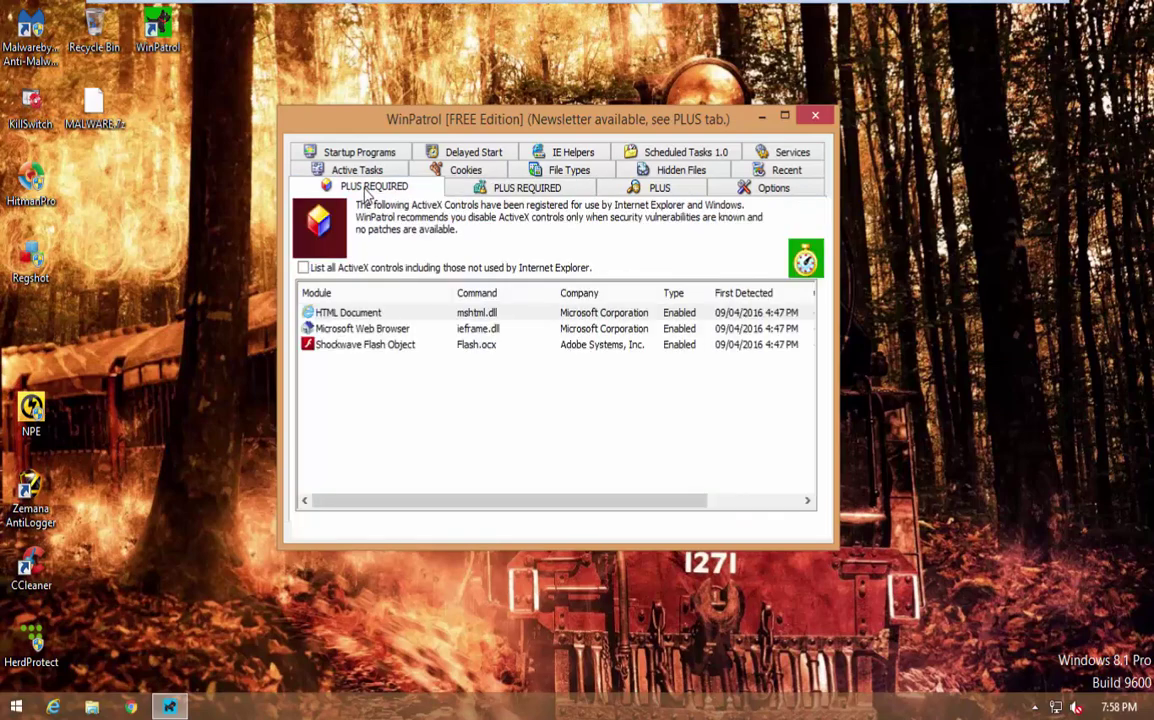
pyautogui.click(367, 172)
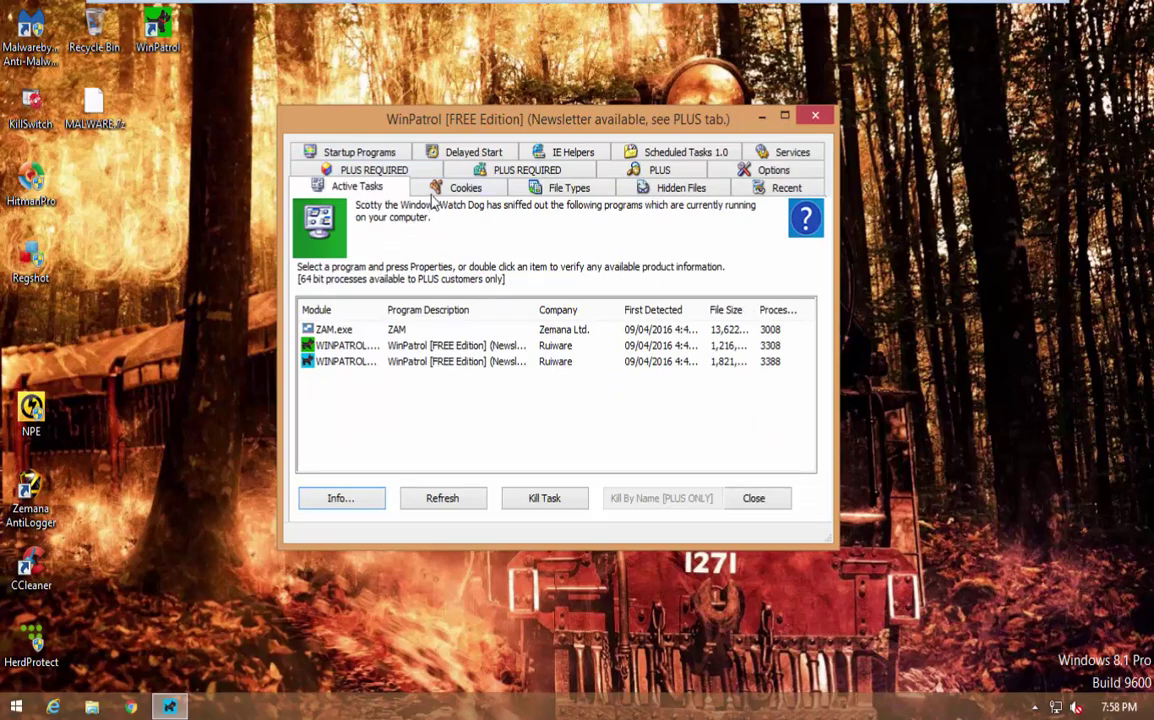
pyautogui.click(496, 189)
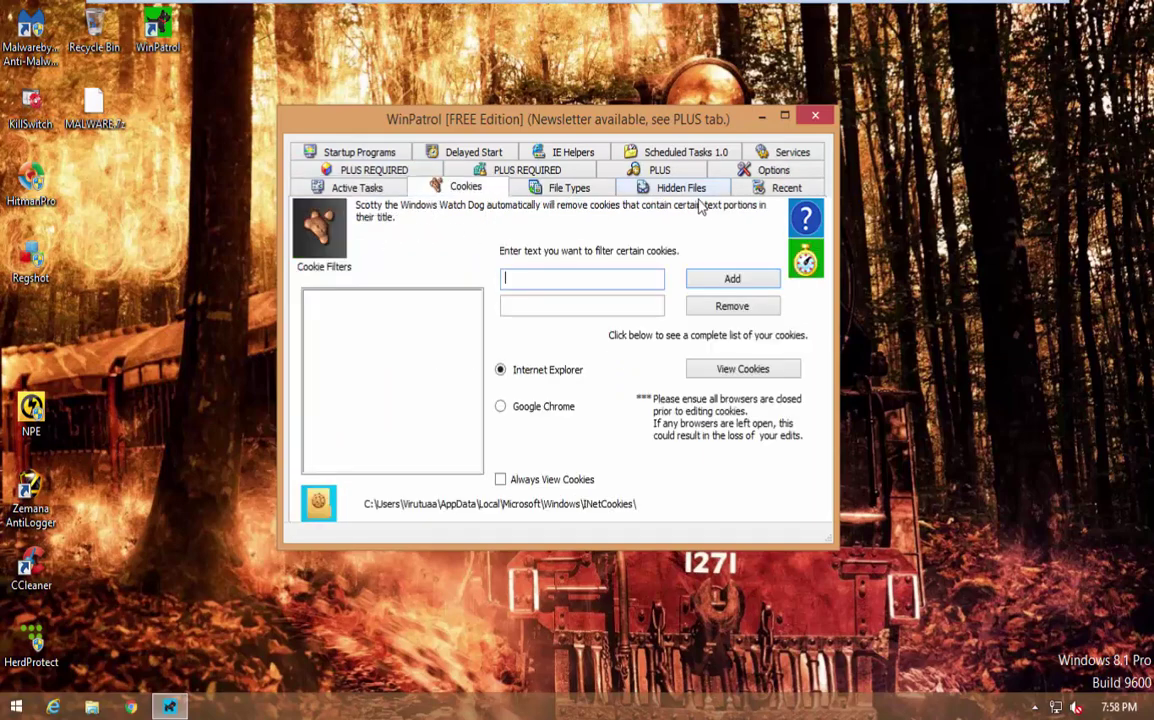
pyautogui.click(815, 116)
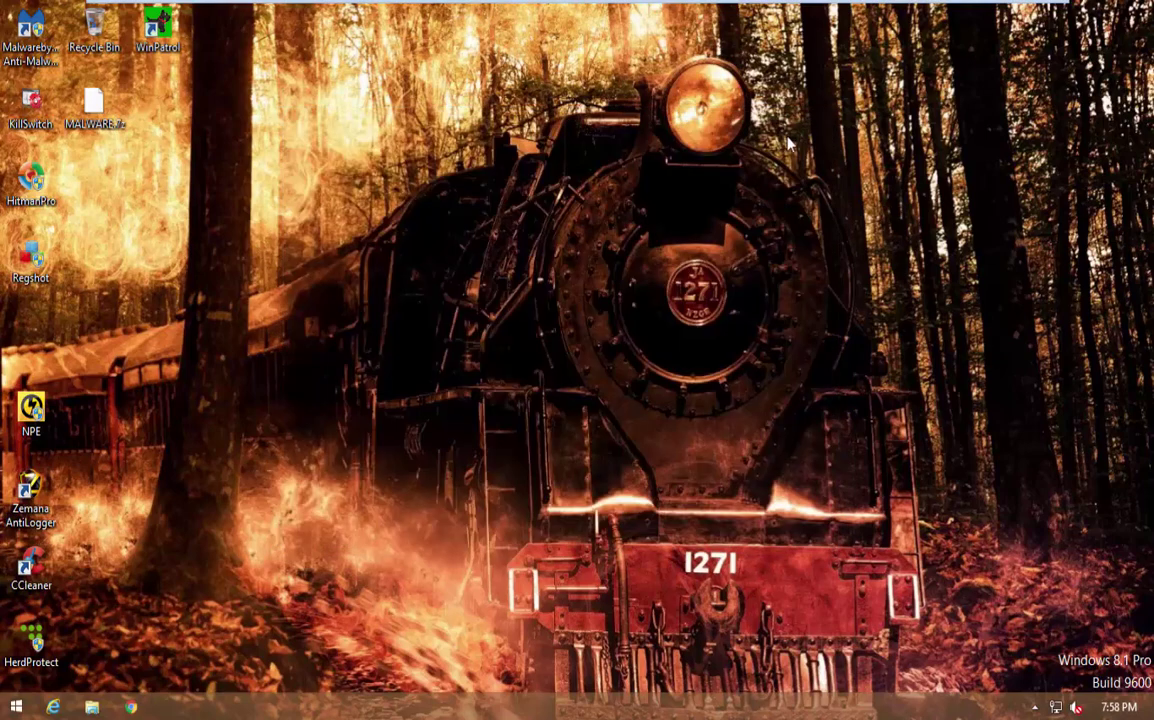
# Extract MALWARE.7z into a MALWARE folder with 7-Zip, entering the archive password
pyautogui.rightClick(117, 124)
pyautogui.moveTo(167, 177)
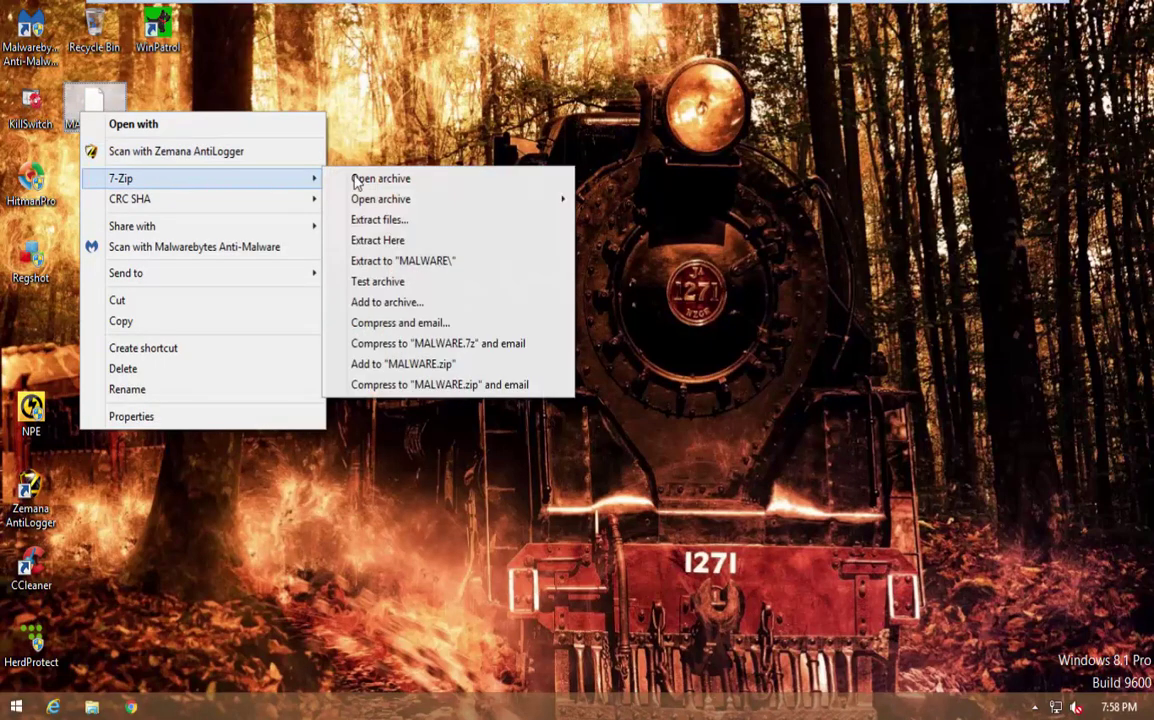
pyautogui.click(430, 260)
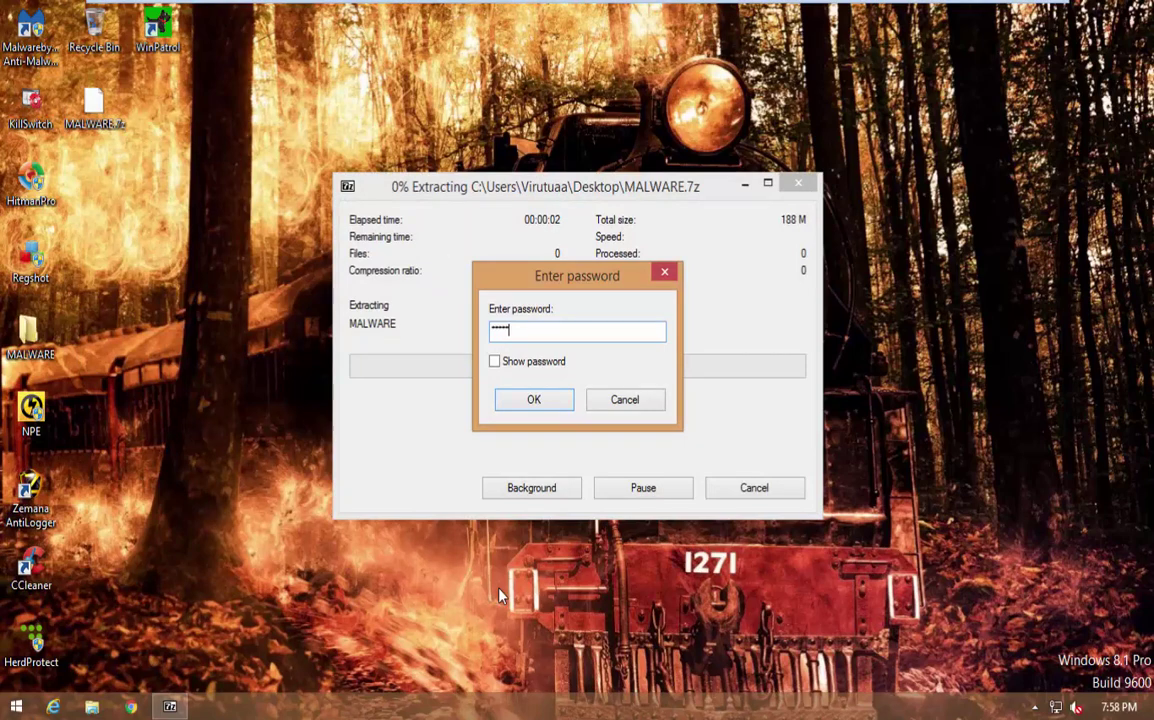
pyautogui.write('ted')
pyautogui.press('Return')
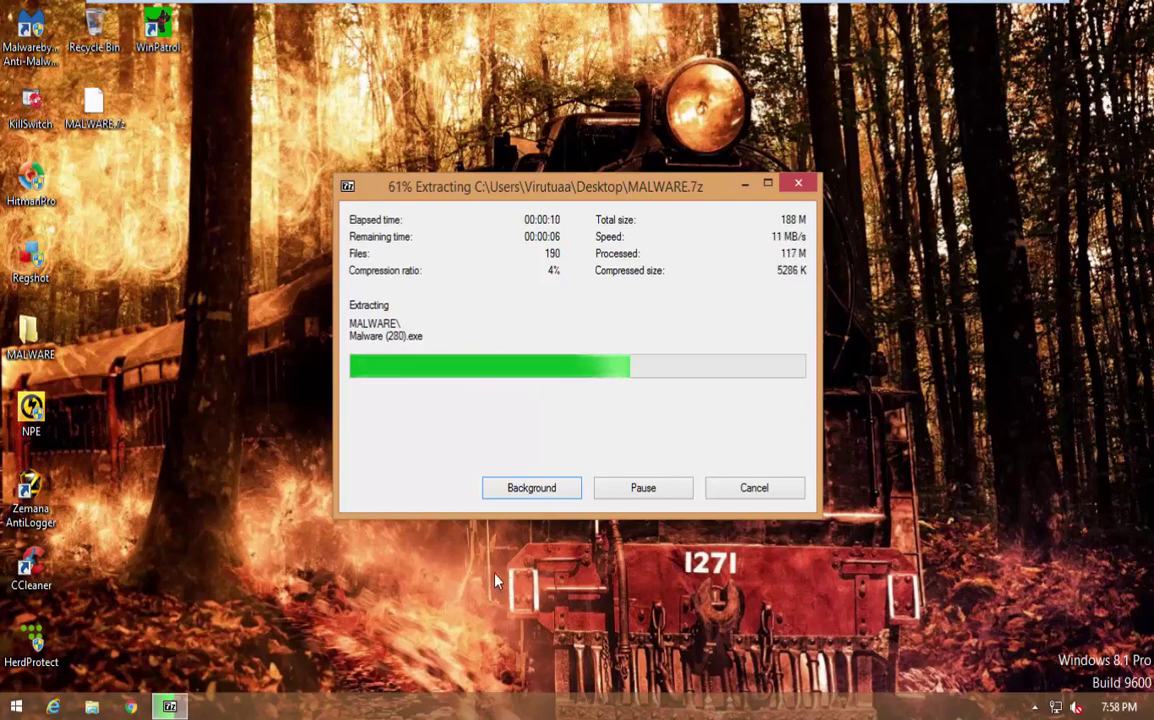
pyautogui.rightClick(491, 714)
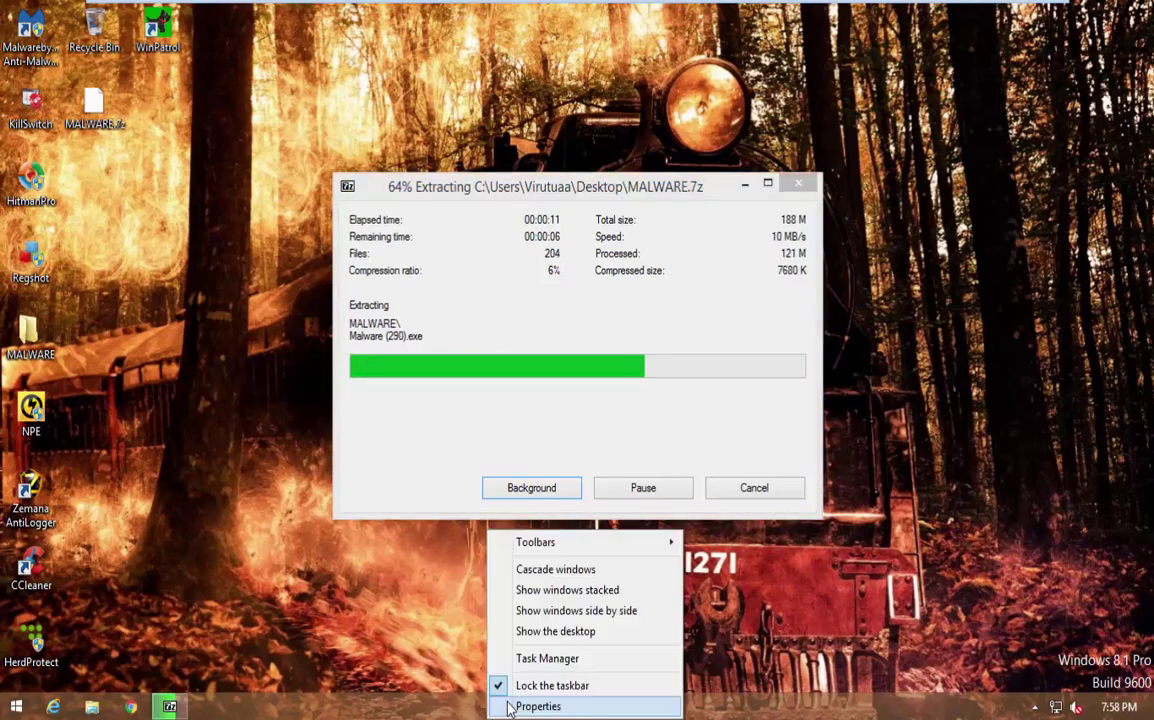
# End the Windows Modules Installer worker in Task Manager and confirm WinPatrol Monitor is running
pyautogui.click(533, 668)
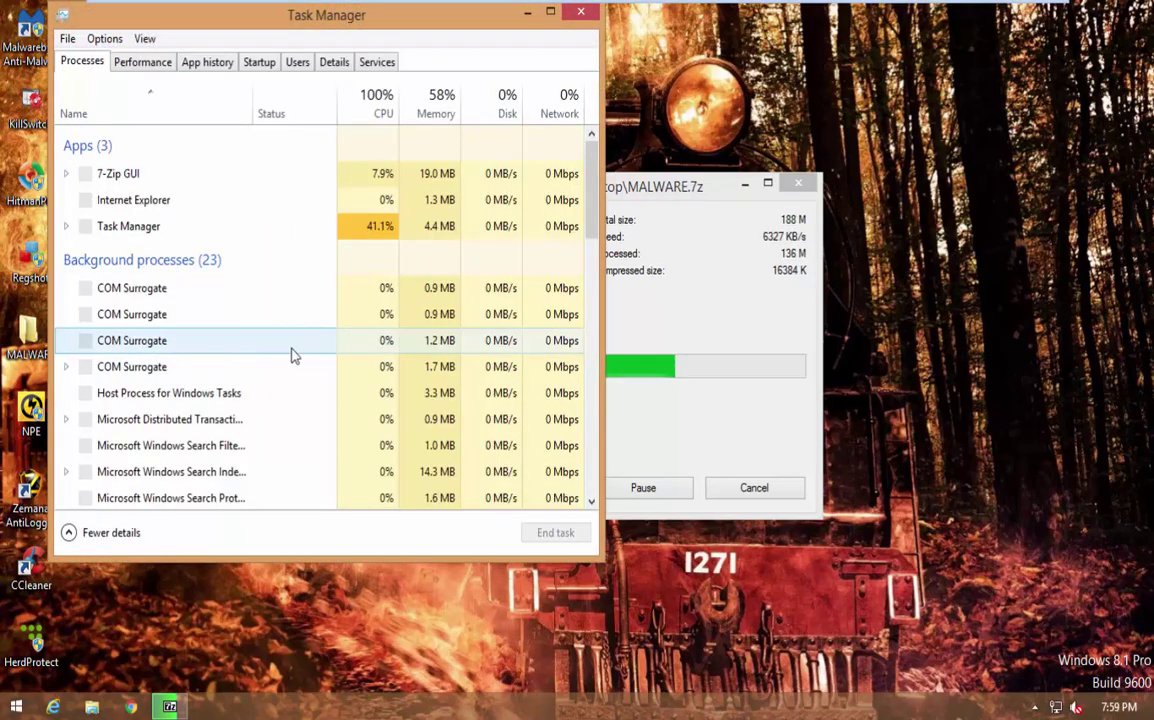
pyautogui.scroll(-6, 290, 360)
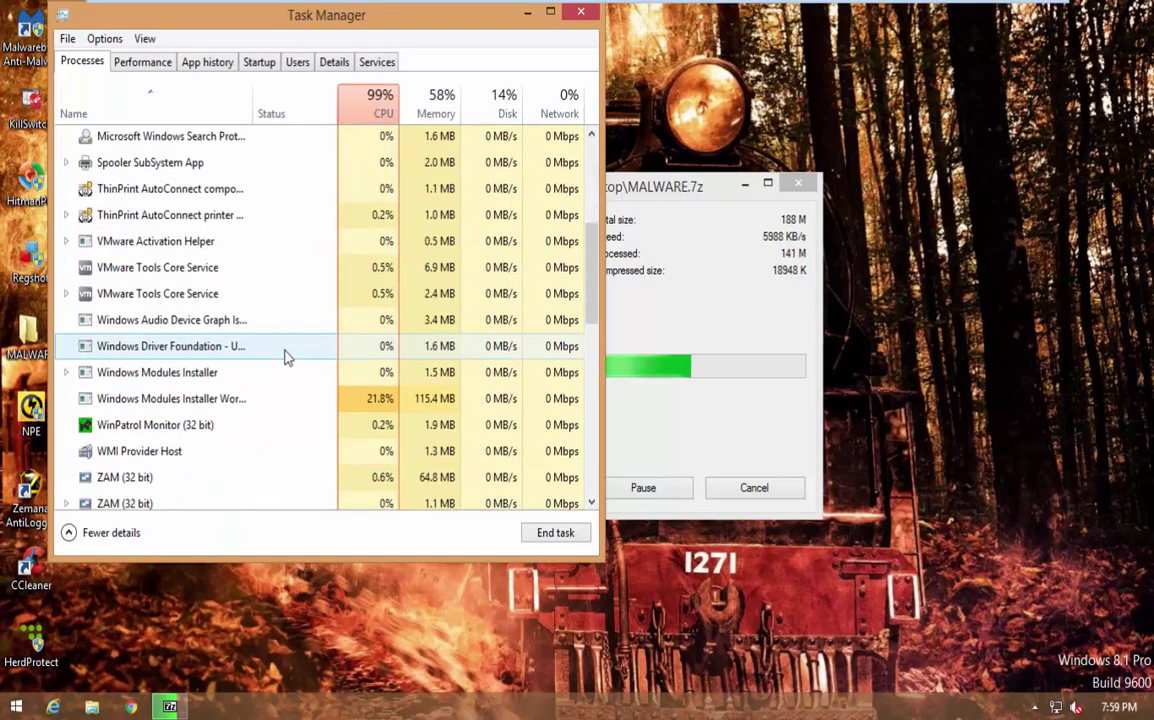
pyautogui.click(312, 348)
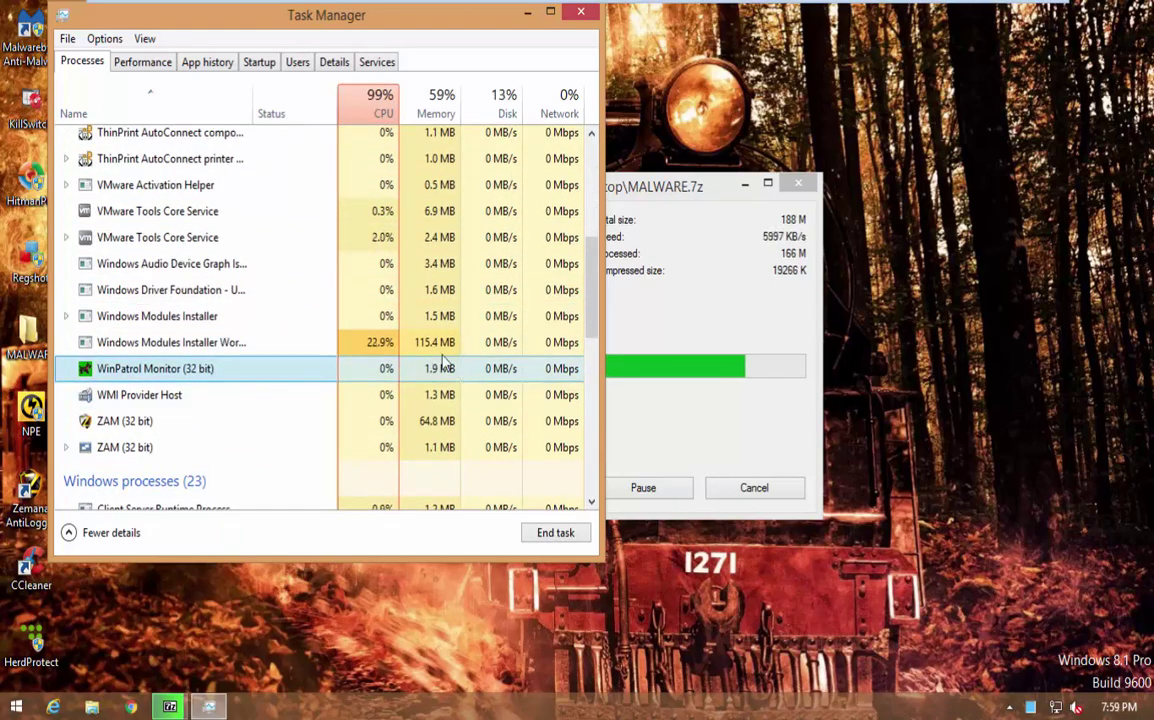
pyautogui.rightClick(425, 342)
pyautogui.click(460, 350)
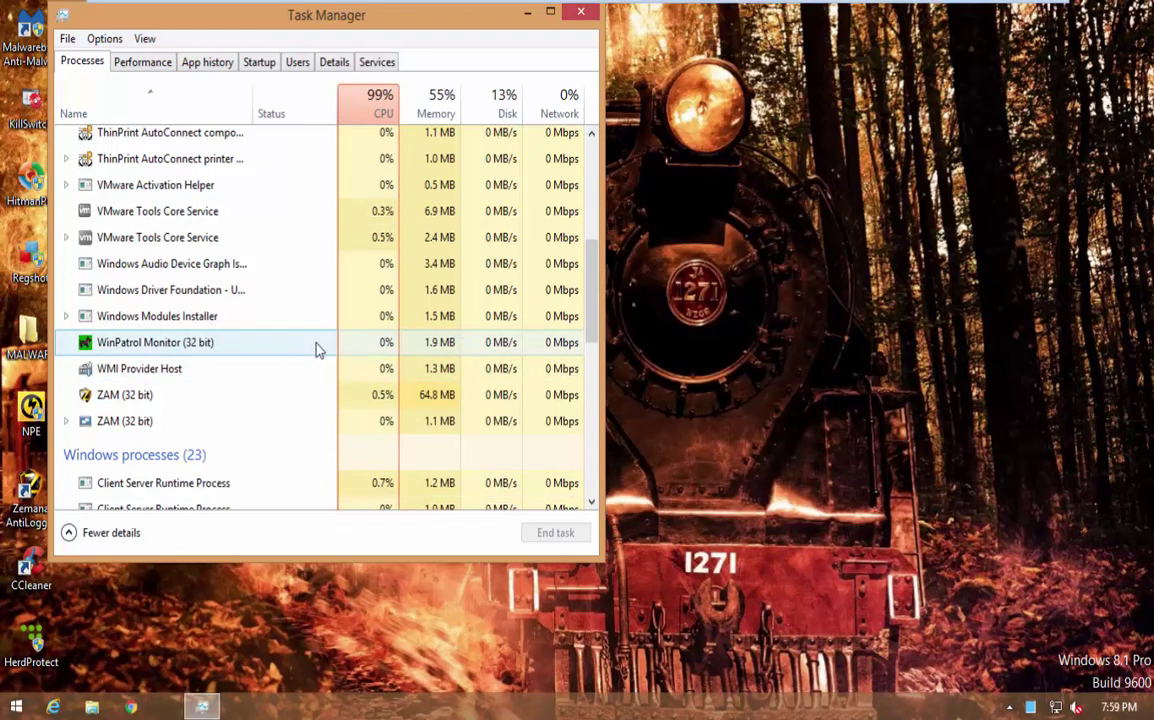
pyautogui.click(333, 322)
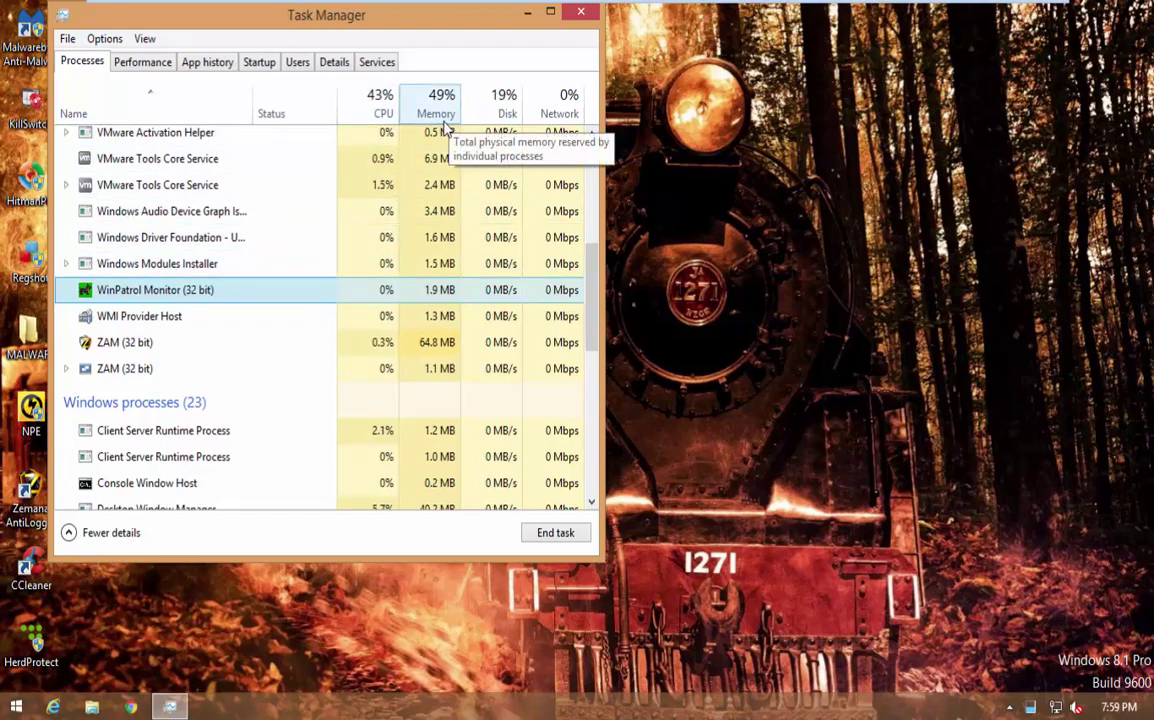
pyautogui.click(580, 12)
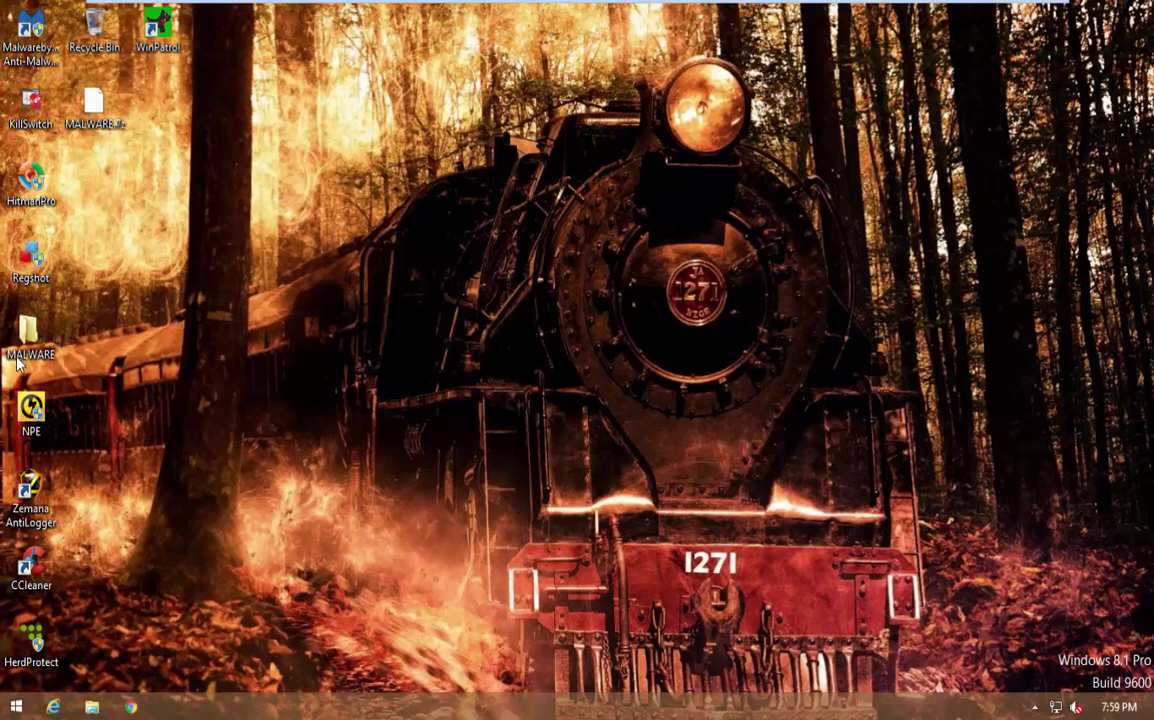
# Place the MALWARE folder beside HitmanPro, open it, and start COMODO KillSwitch with admin rights
pyautogui.moveTo(17, 366); pyautogui.dragTo(100, 212)
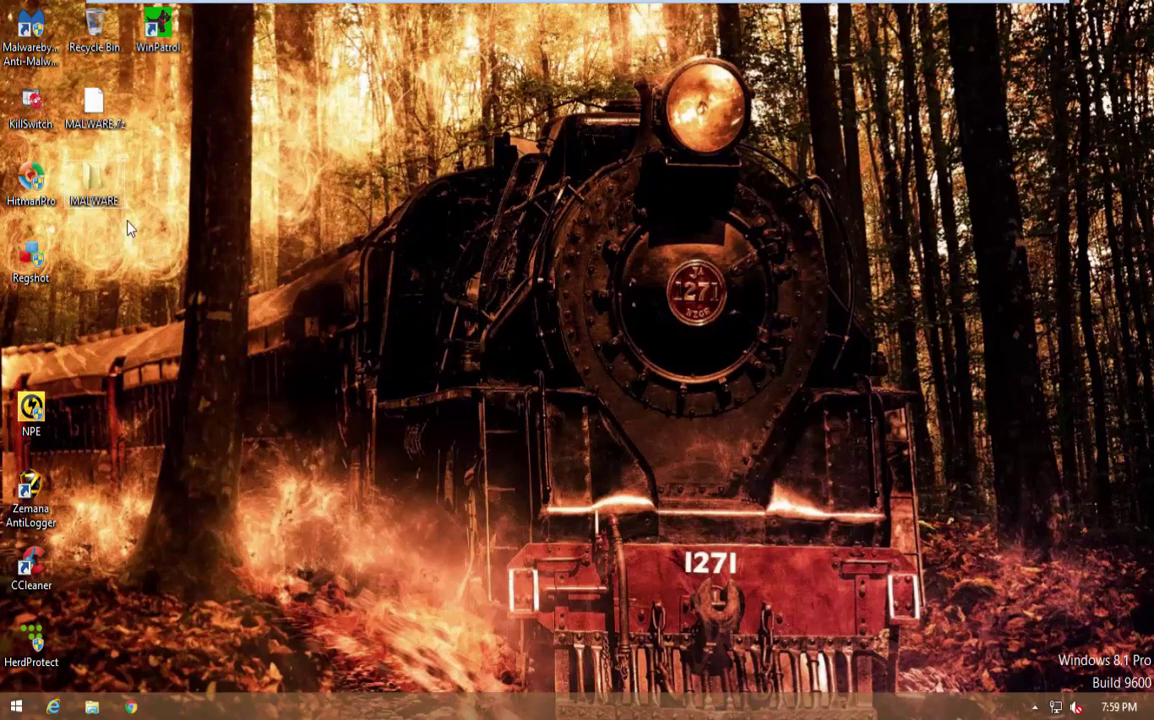
pyautogui.doubleClick(95, 200)
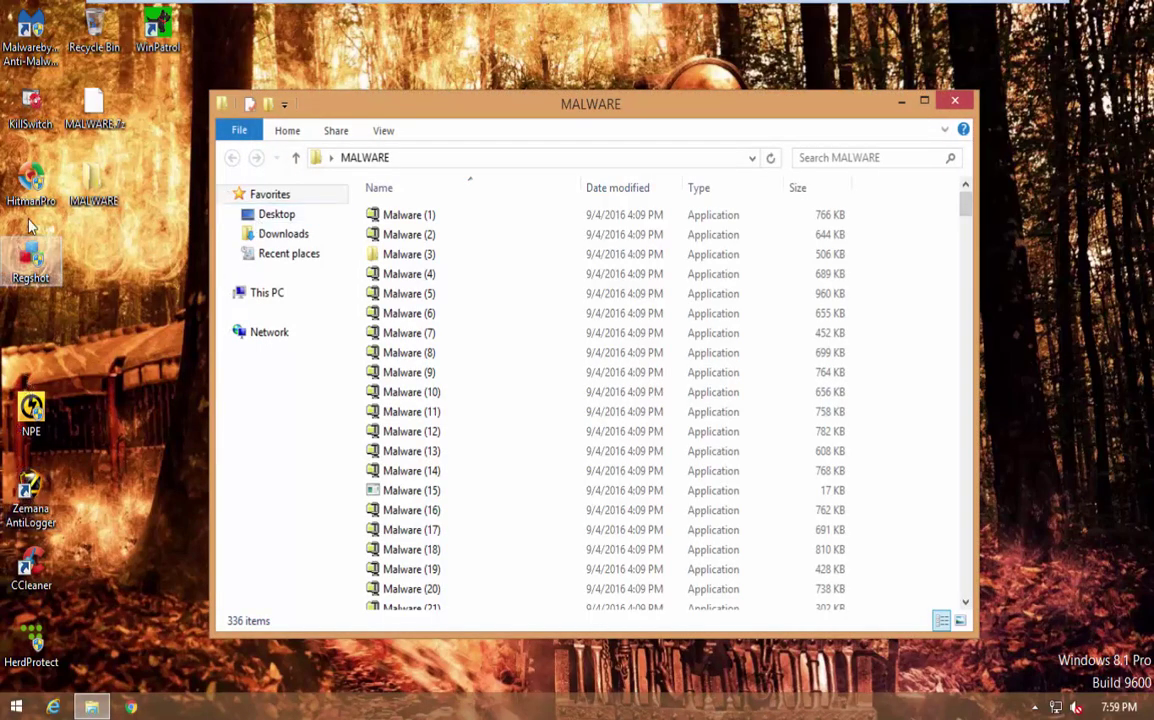
pyautogui.click(35, 110)
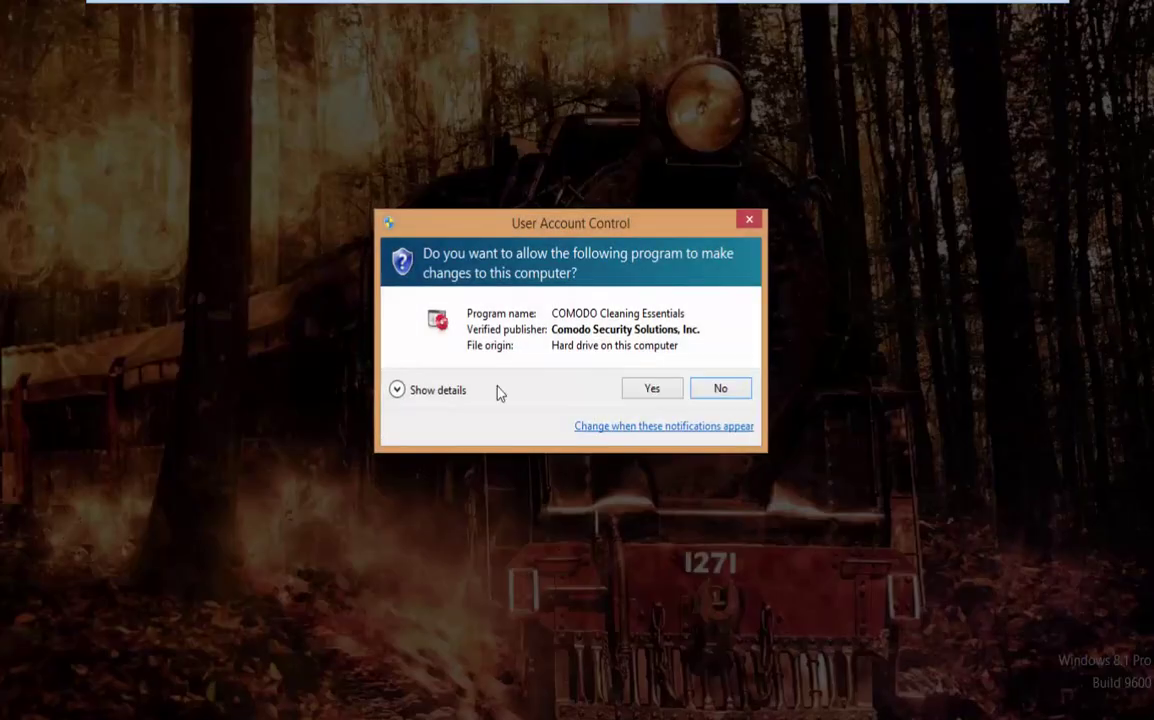
pyautogui.click(652, 396)
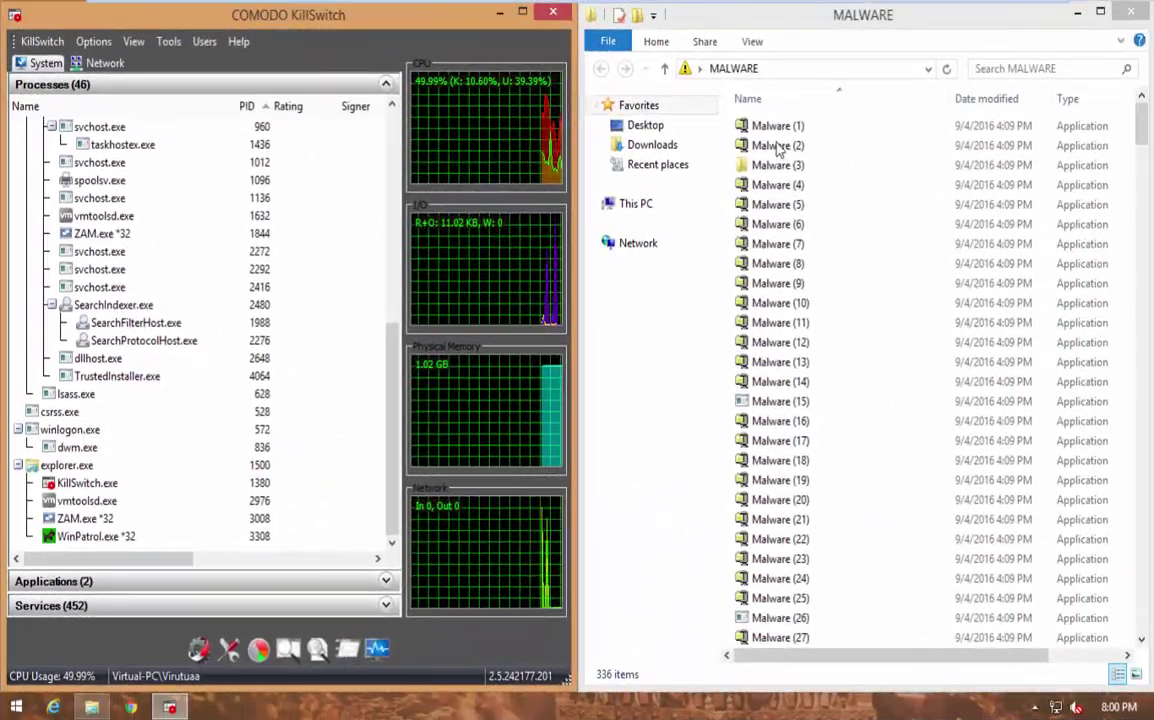
# Run Malware samples (1), (3), (15), (65), (67) and (134) from the MALWARE folder
pyautogui.click(764, 127)
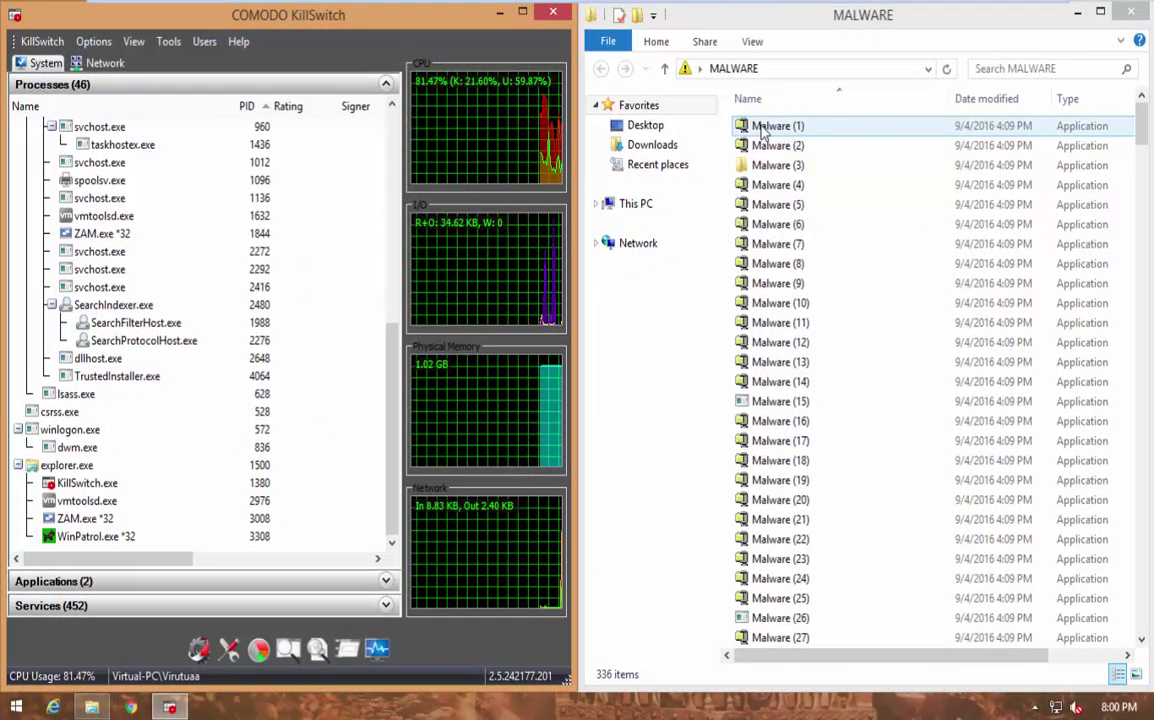
pyautogui.click(738, 168)
pyautogui.click(752, 408)
pyautogui.scroll(-10, 760, 350)
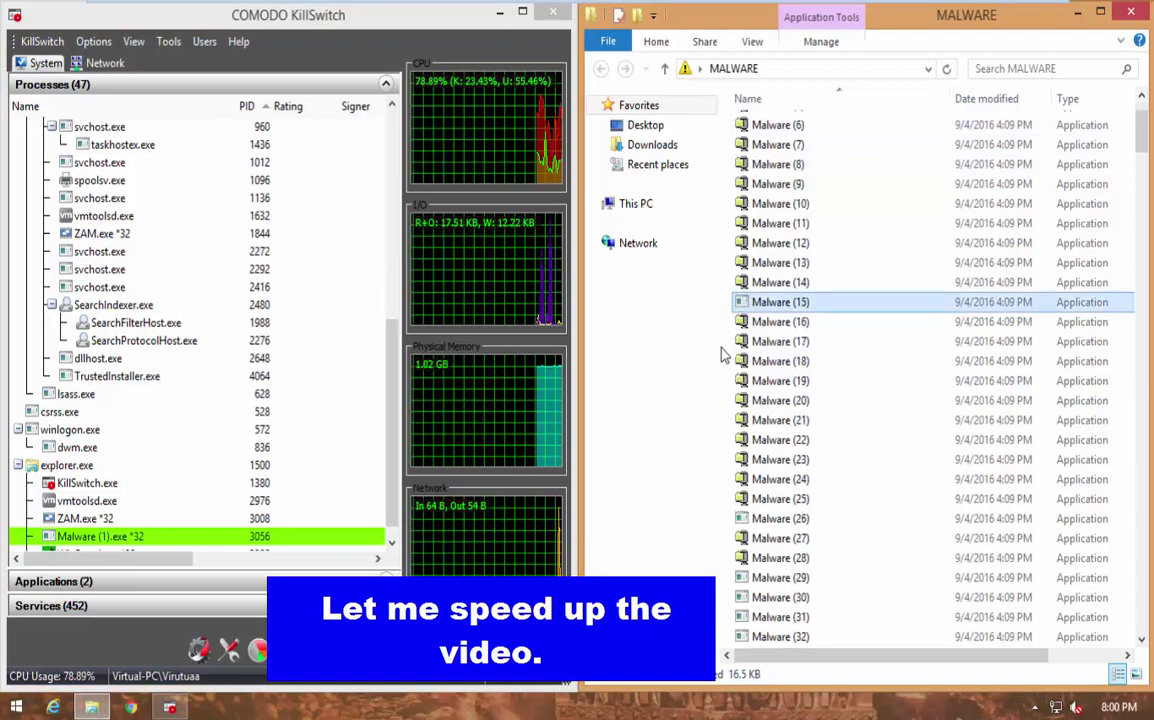
pyautogui.scroll(-8, 1148, 327)
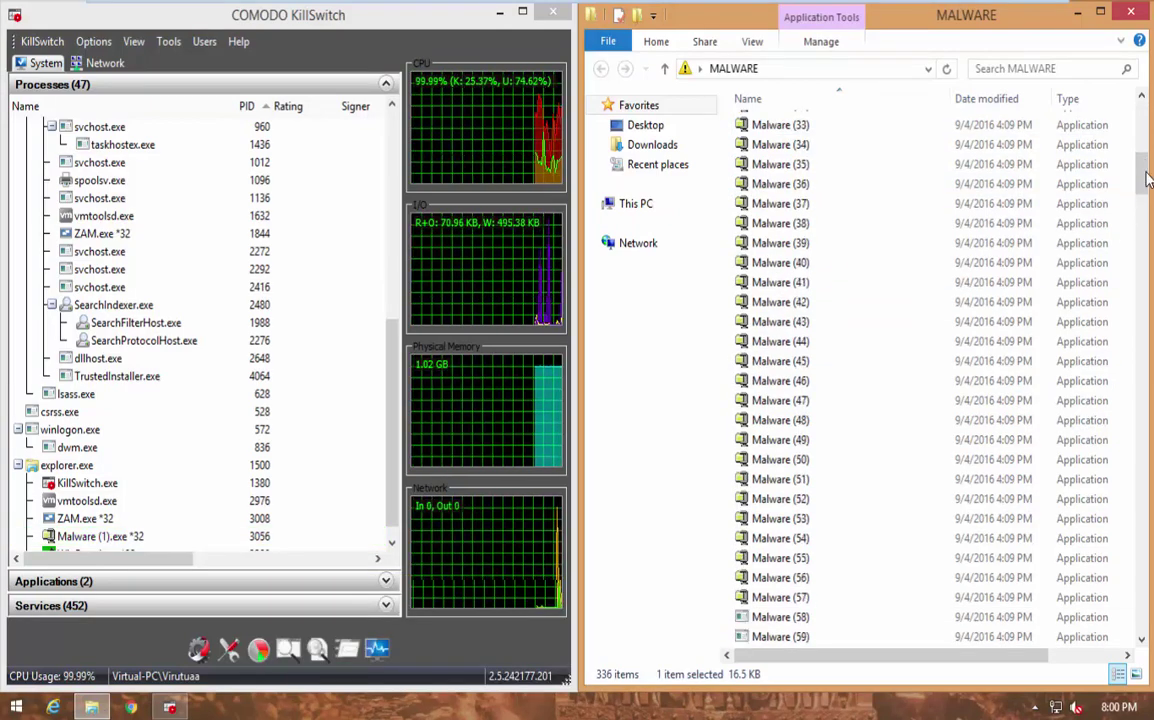
pyautogui.doubleClick(765, 361)
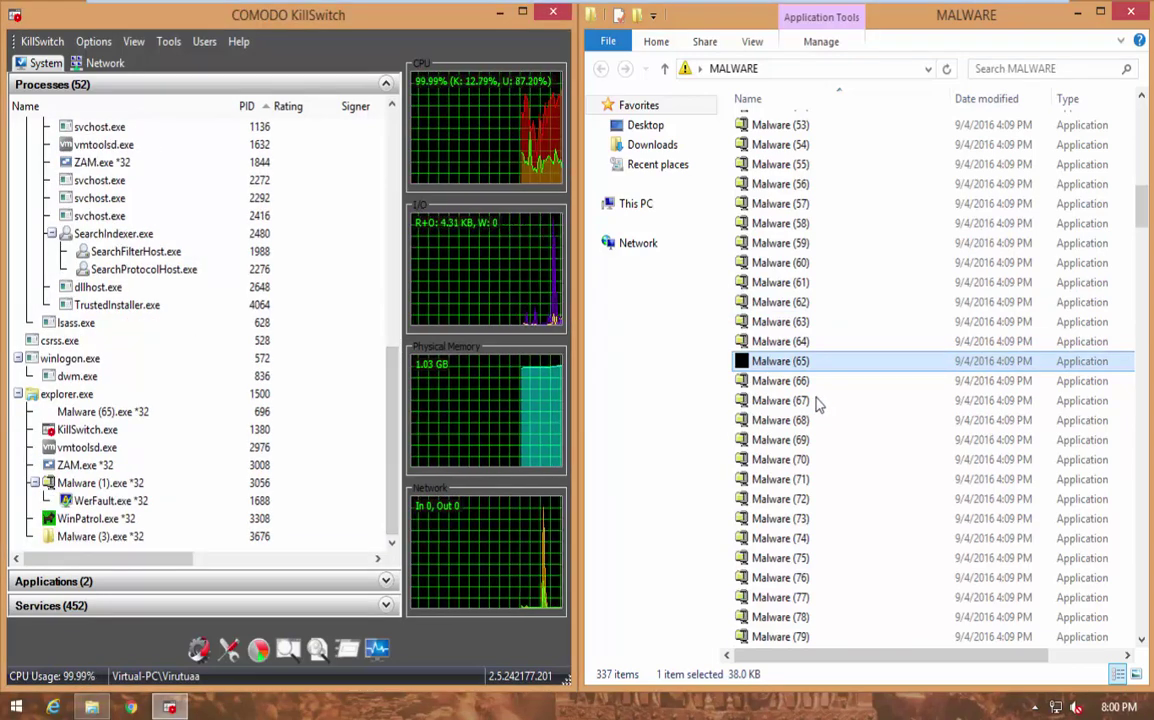
pyautogui.click(748, 402)
pyautogui.scroll(-20, 790, 428)
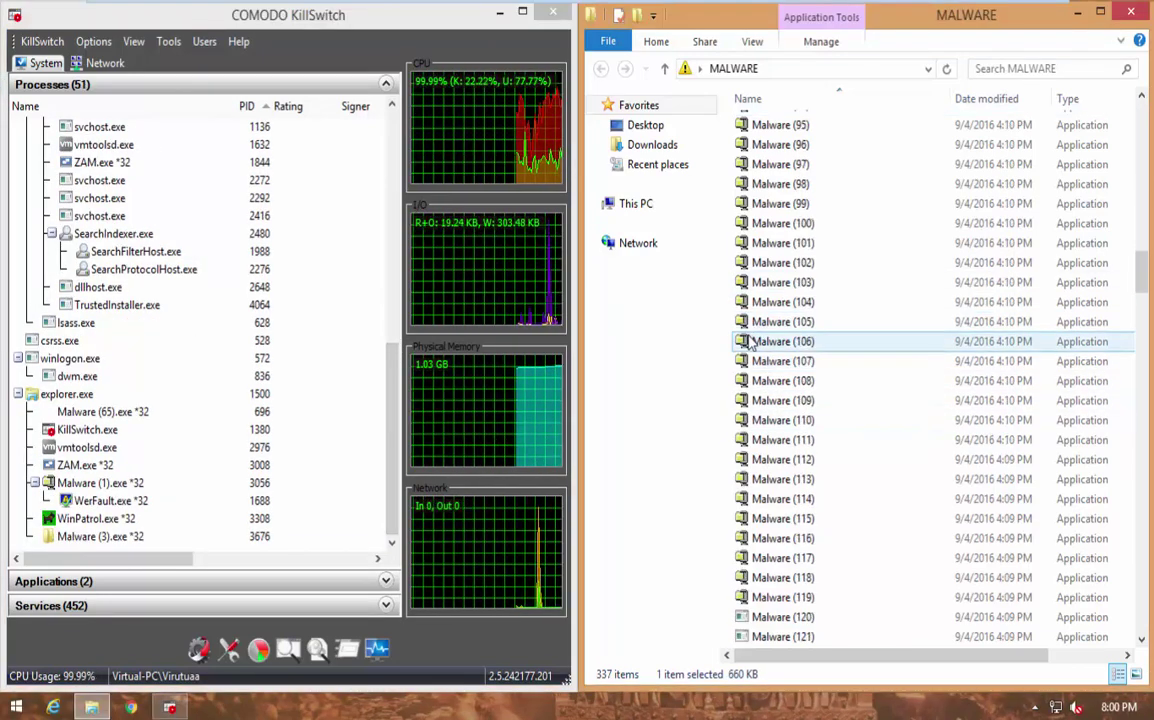
pyautogui.click(836, 424)
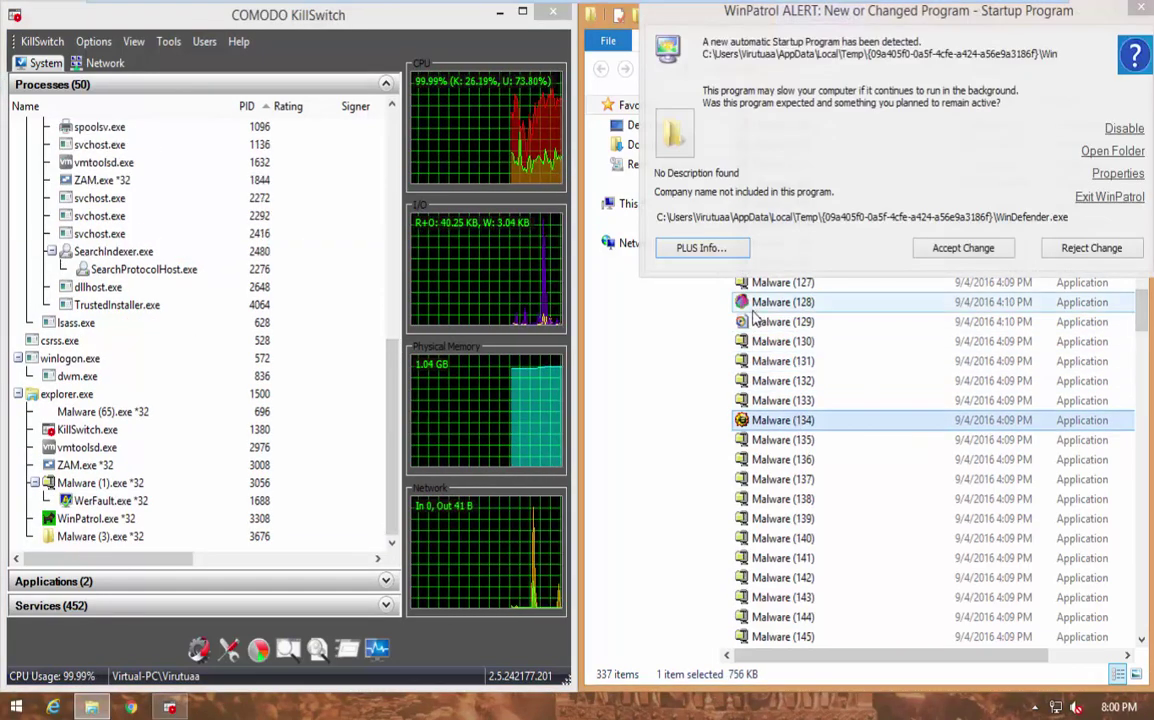
# Reject two WinPatrol startup changes and dismiss the missing-file error and crash dialog
pyautogui.click(915, 289)
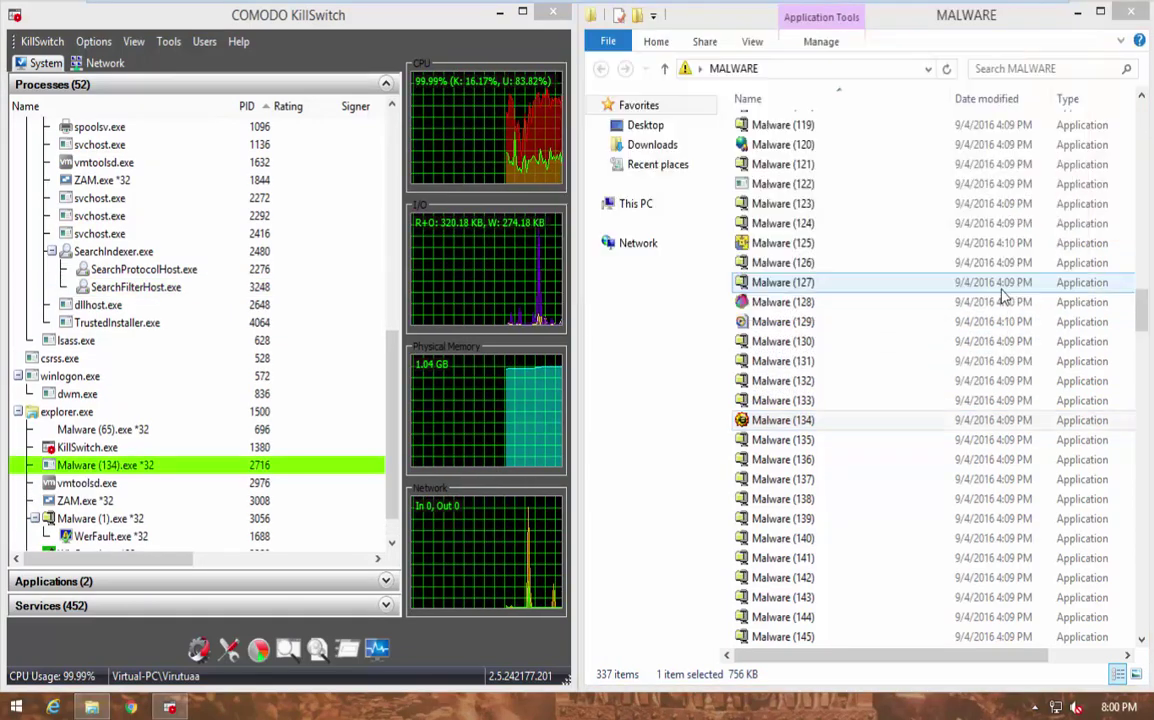
pyautogui.click(727, 425)
pyautogui.click(900, 289)
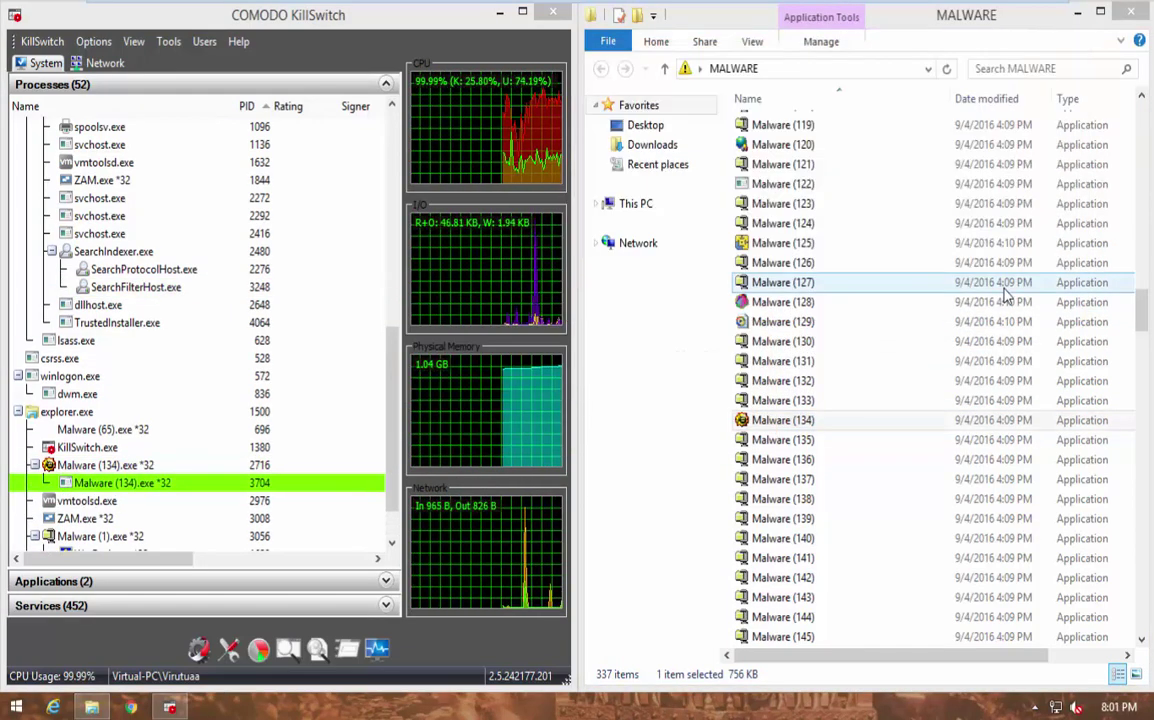
pyautogui.click(665, 358)
# Launch Malware (128), (145) and (148), closing the crashed Padin program
pyautogui.click(758, 302)
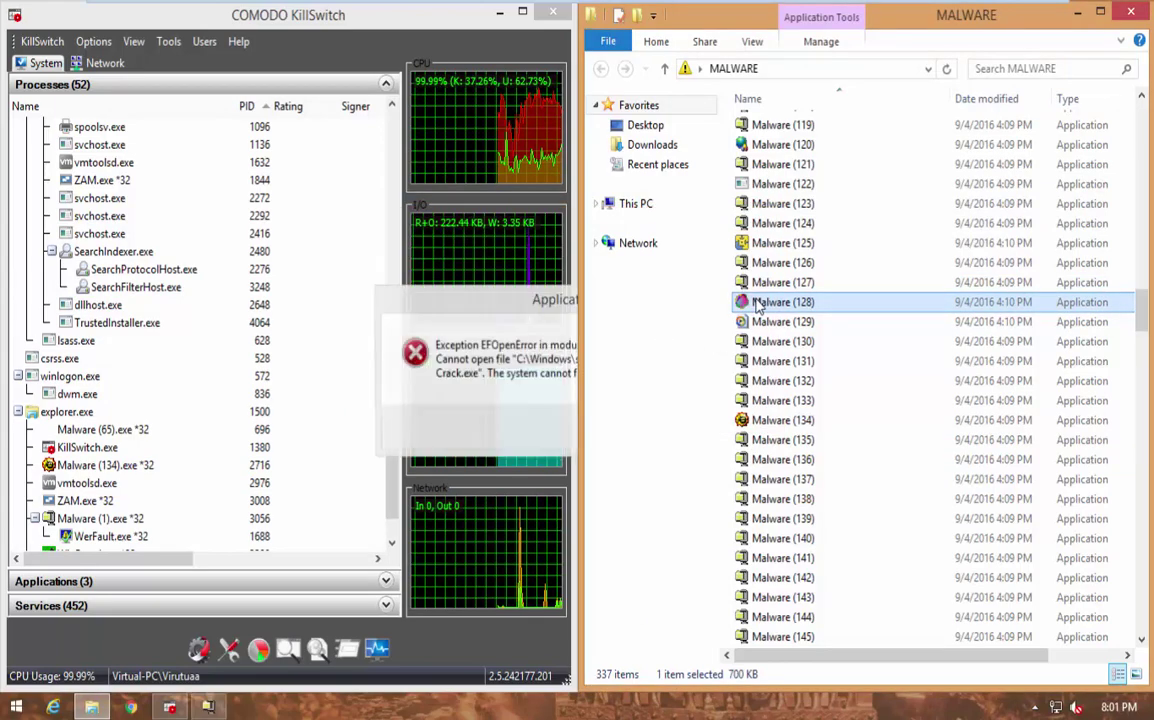
pyautogui.click(762, 145)
pyautogui.hscroll(3, 1080, 330)
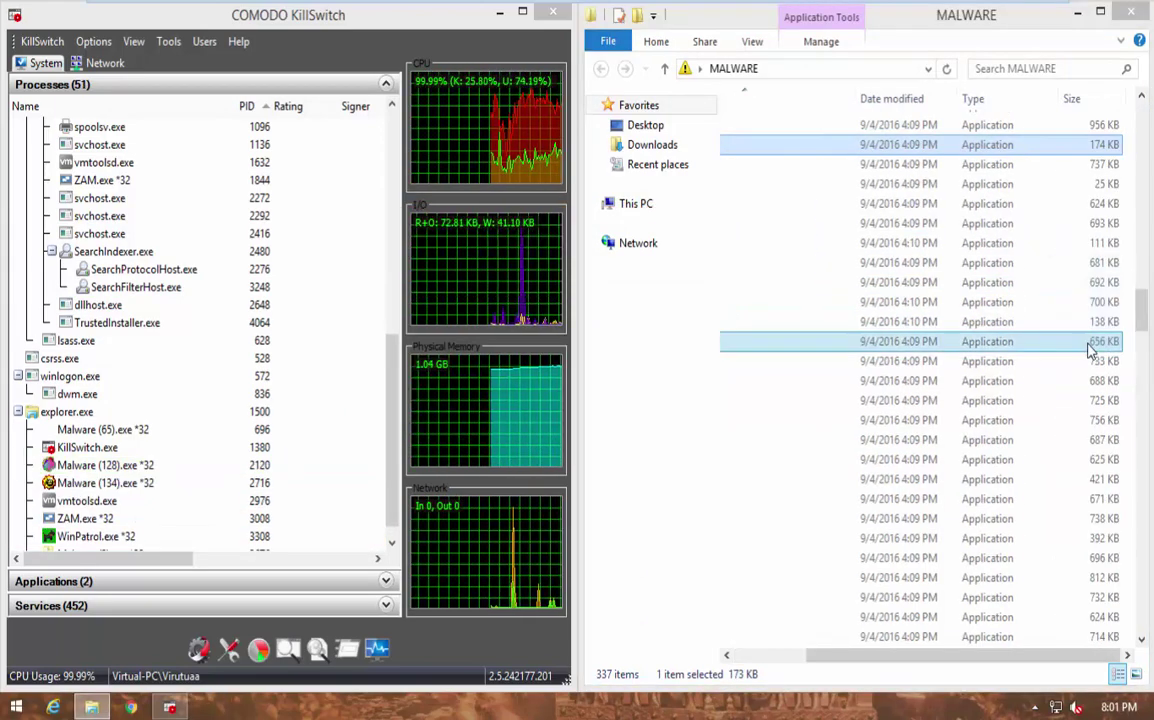
pyautogui.click(830, 637)
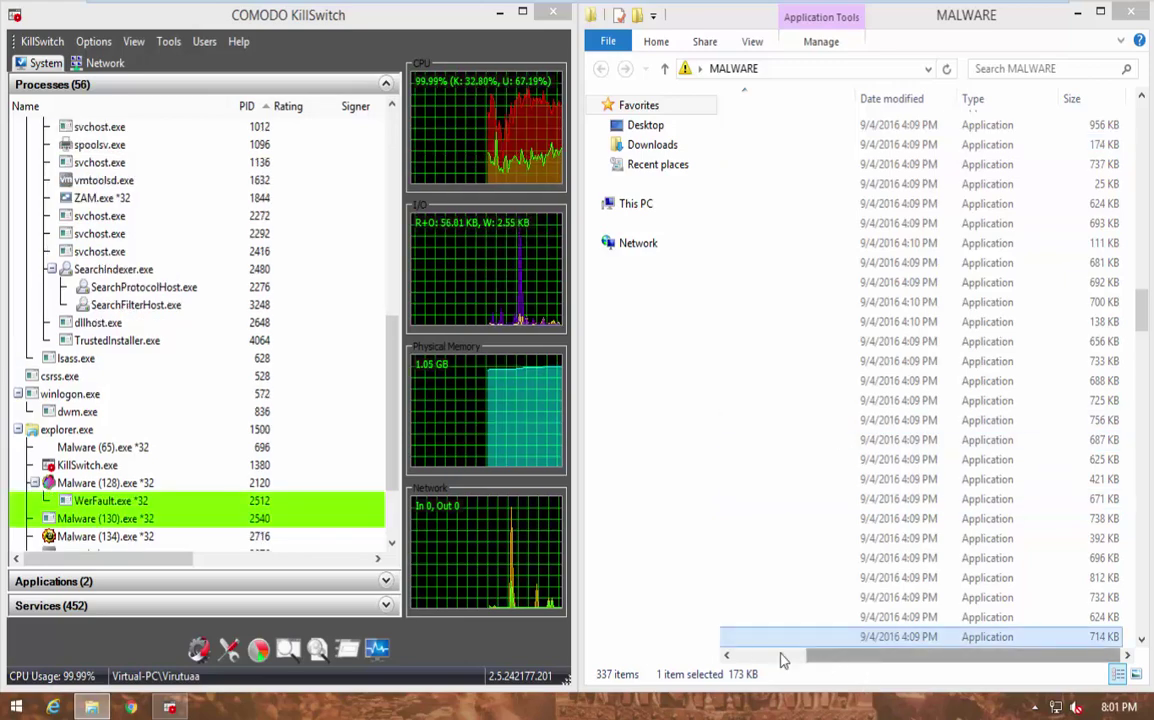
pyautogui.hscroll(-3, 829, 662)
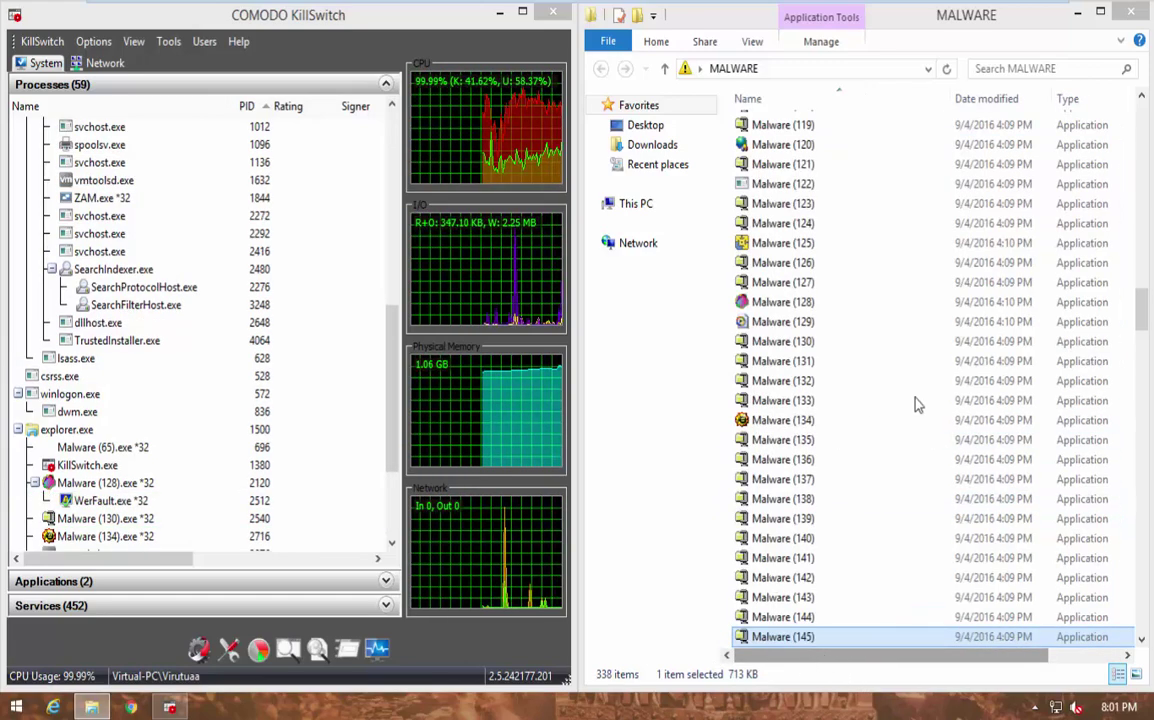
pyautogui.scroll(-5, 1124, 277)
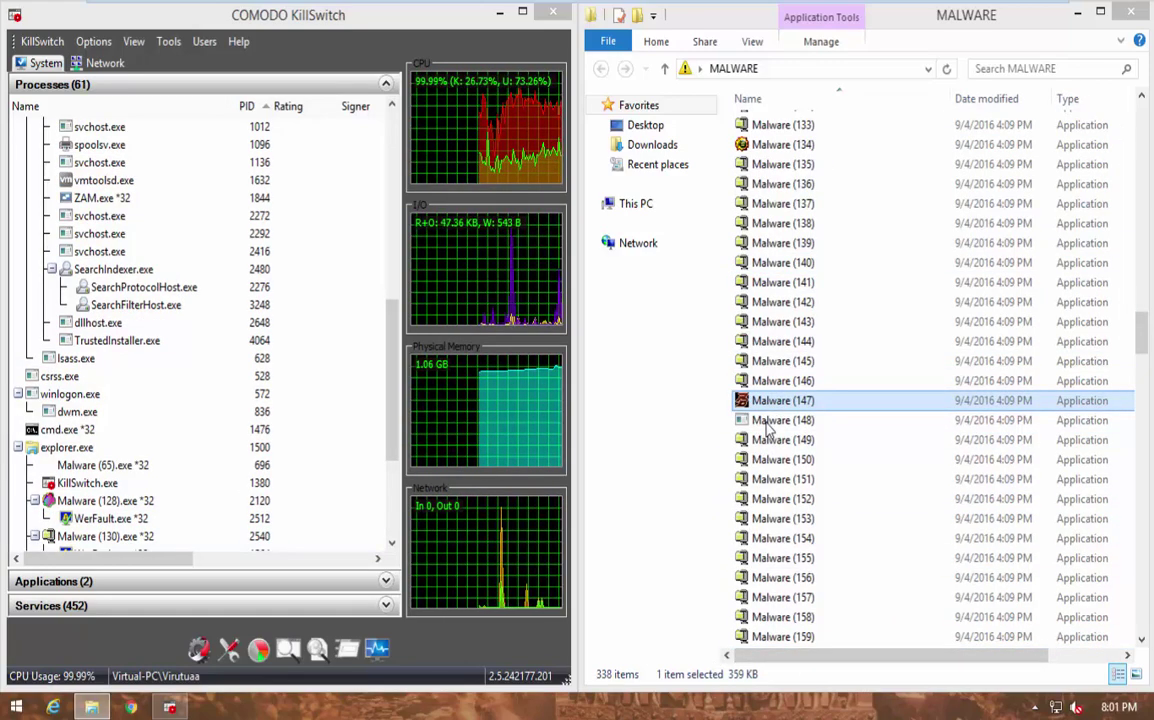
pyautogui.doubleClick(1133, 418)
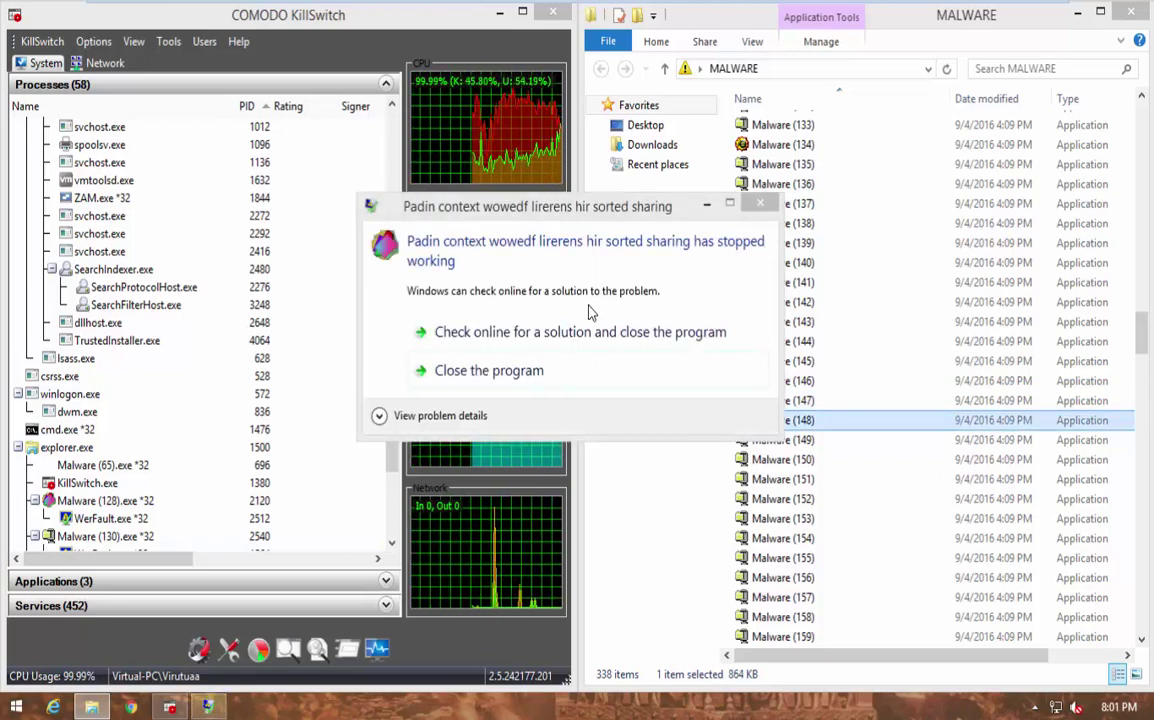
pyautogui.click(565, 373)
# Launch Malware (184), (181) and (180), closing the CracksWare window
pyautogui.moveTo(1147, 340); pyautogui.dragTo(1139, 399)
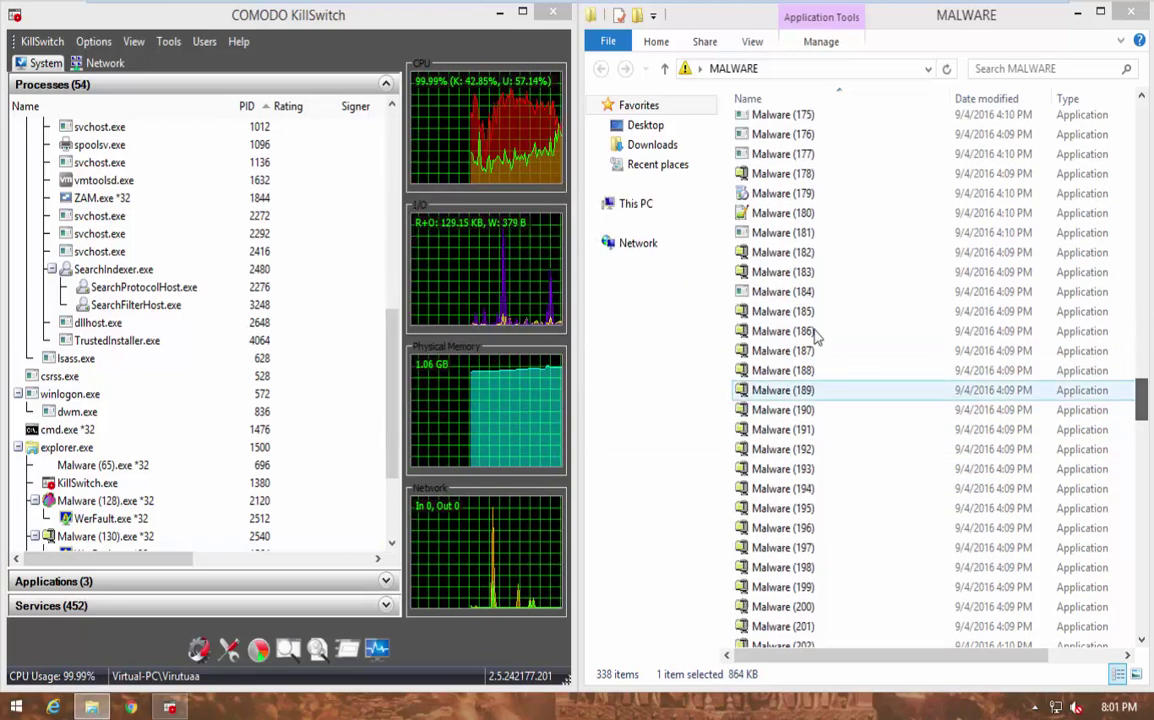
pyautogui.doubleClick(783, 291)
pyautogui.click(760, 214)
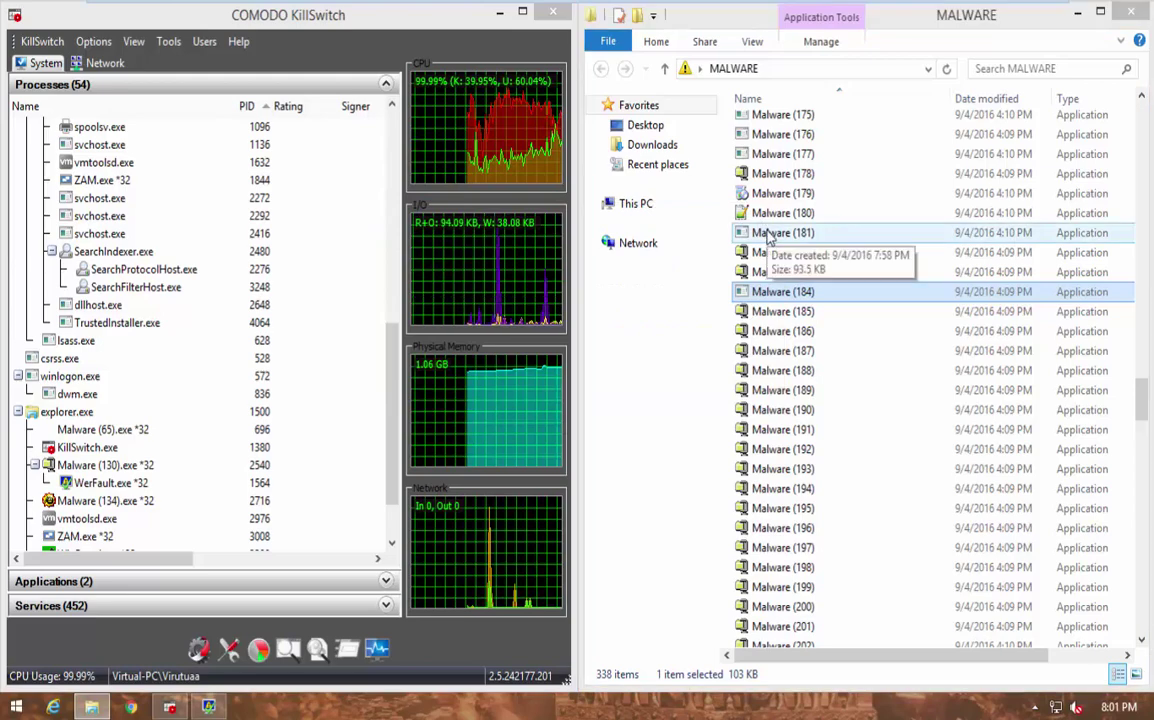
pyautogui.click(762, 232)
pyautogui.click(762, 213)
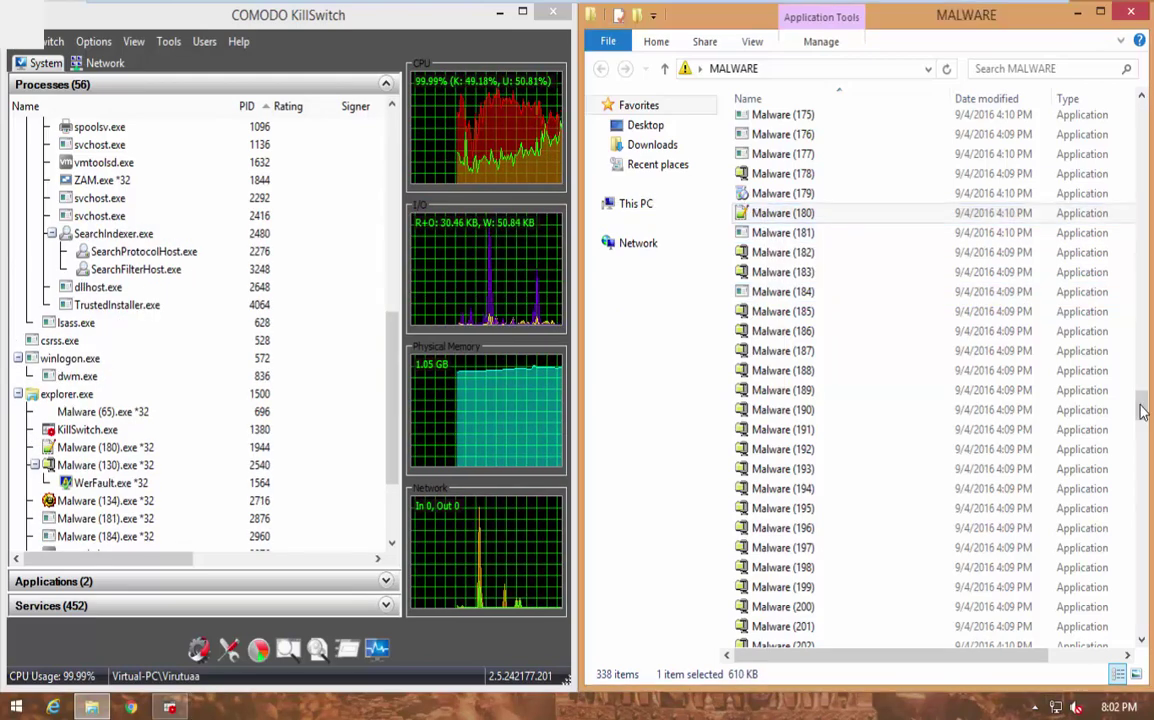
pyautogui.moveTo(1141, 404); pyautogui.dragTo(1138, 468)
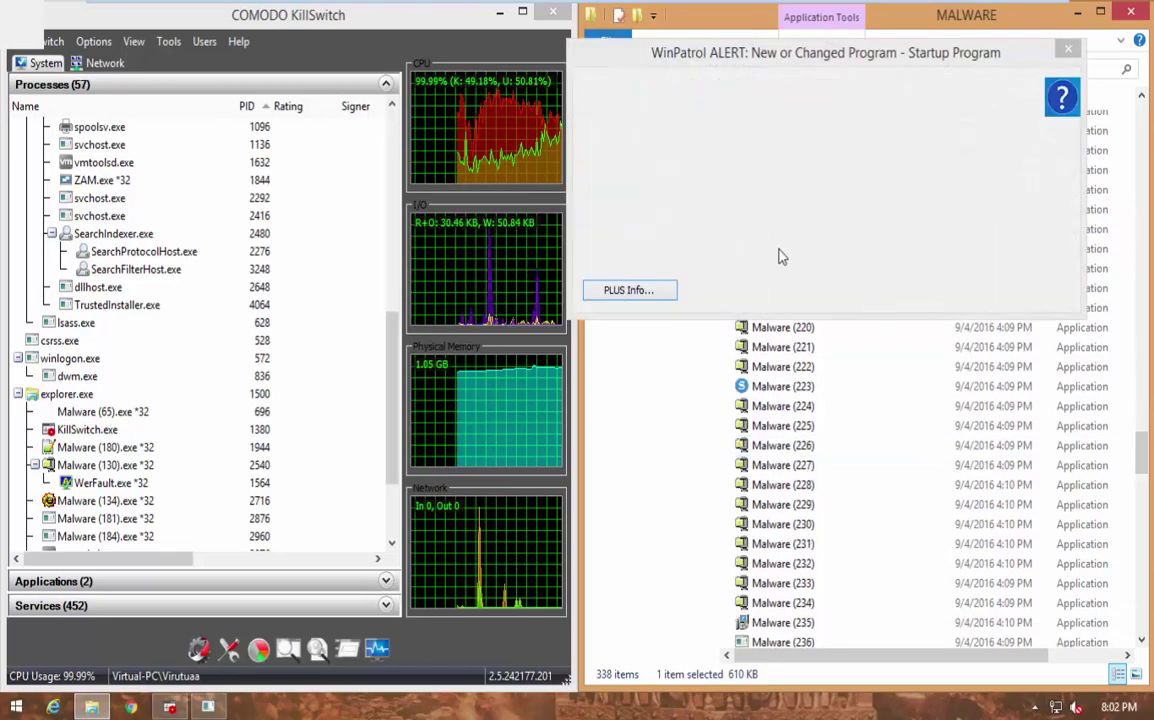
# Reject the rundll32 startup alerts, run Malware (218) and (213) as admin, and dismiss the errors
pyautogui.click(928, 299)
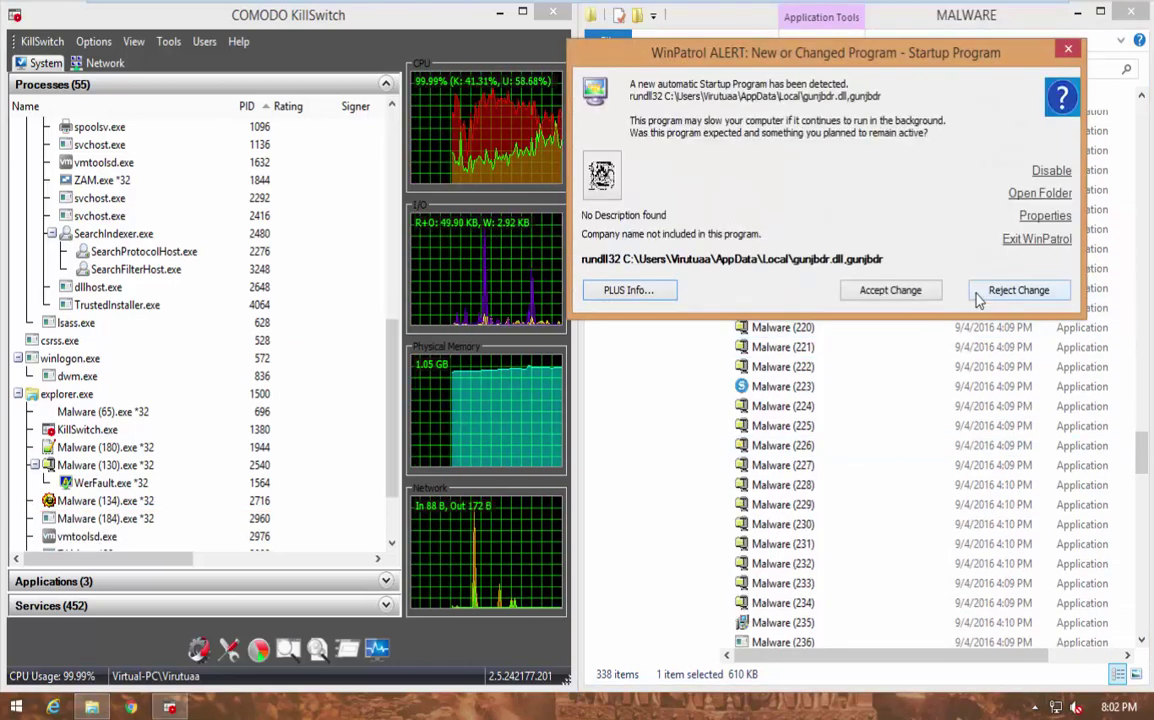
pyautogui.click(980, 296)
pyautogui.click(900, 366)
pyautogui.click(775, 189)
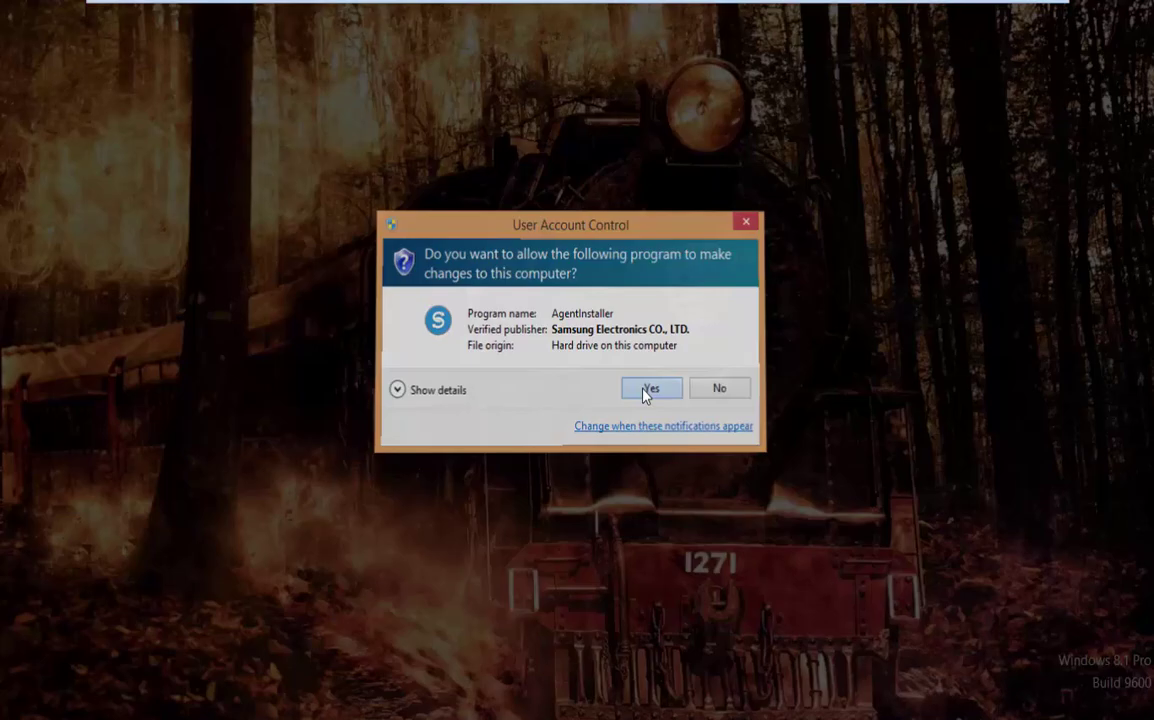
pyautogui.click(650, 389)
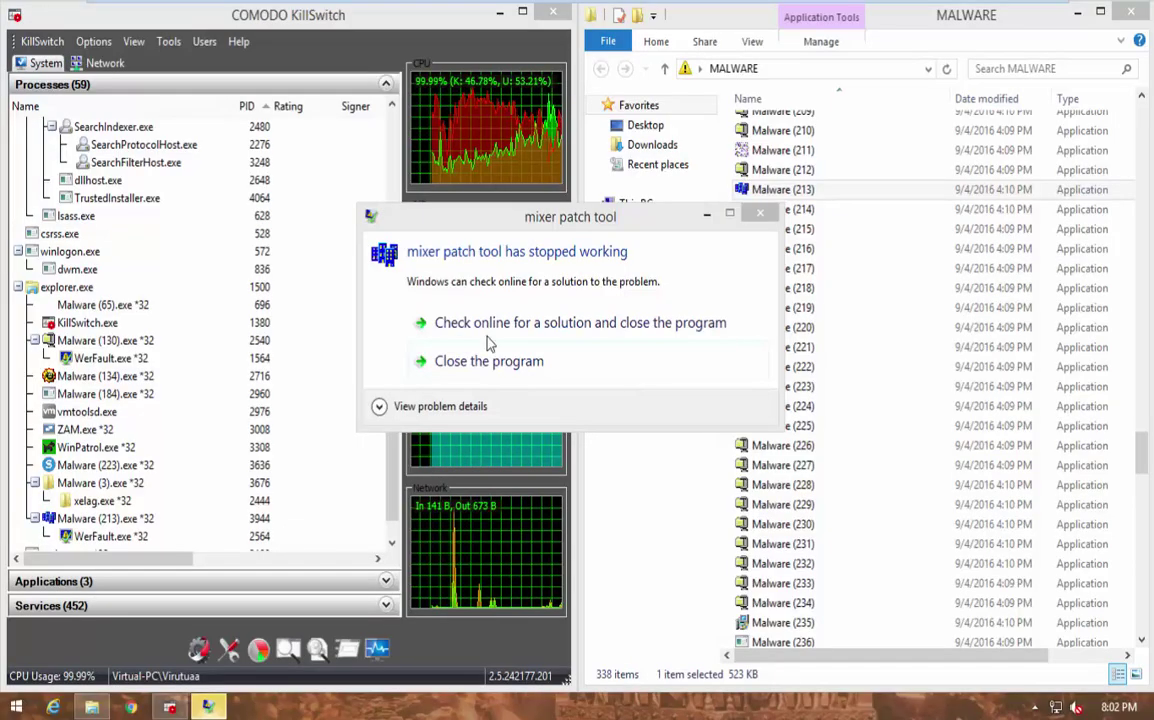
pyautogui.click(495, 362)
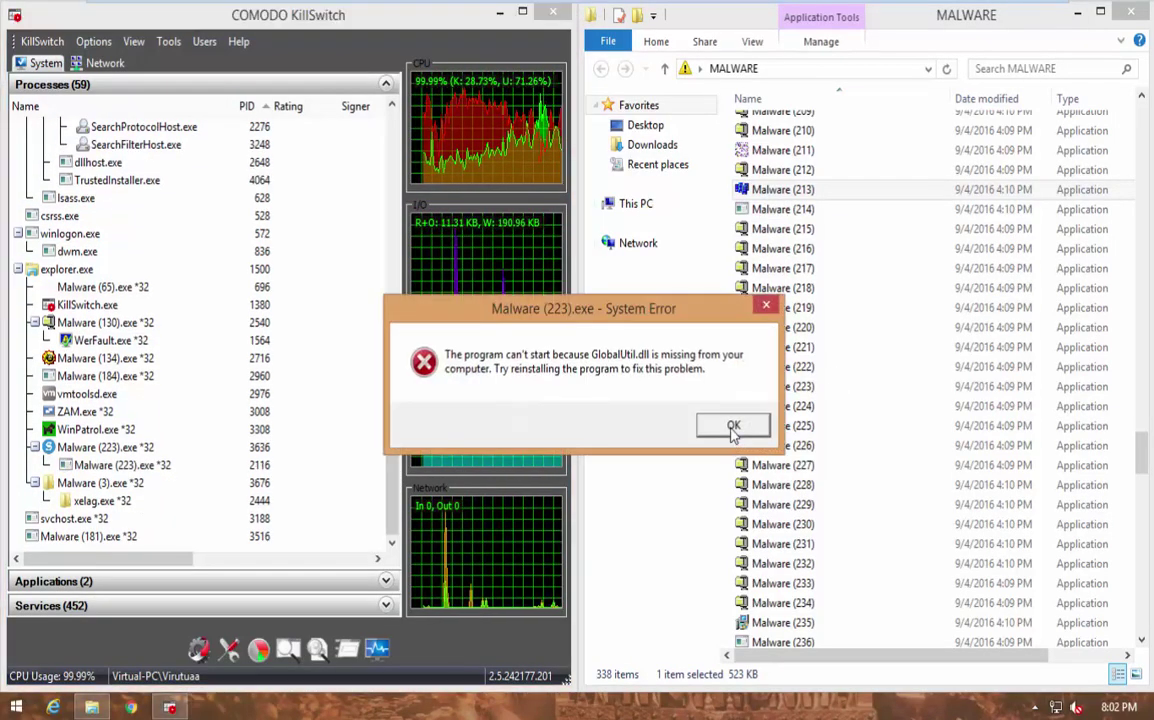
pyautogui.click(734, 427)
# Run Malware (235), (236), (243) and (252), approving elevation when asked
pyautogui.moveTo(1145, 455); pyautogui.dragTo(1145, 493)
pyautogui.keyDown('ctrl'); pyautogui.click(740, 222); pyautogui.keyUp('ctrl')
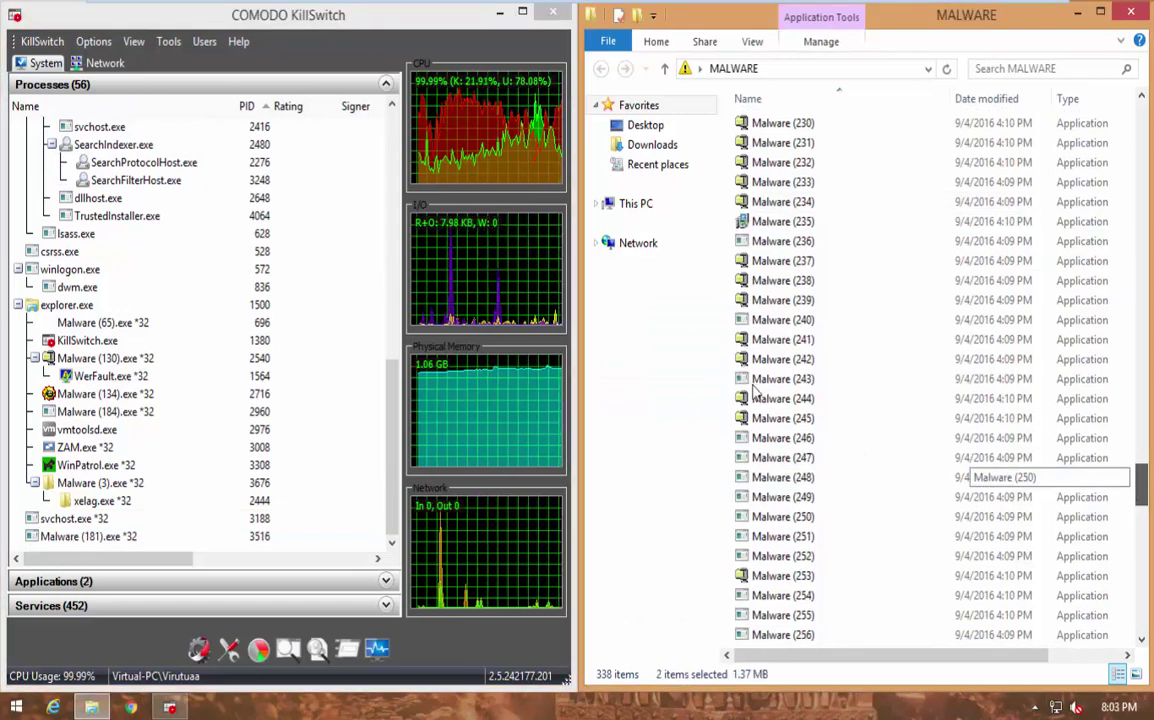
pyautogui.click(740, 222)
pyautogui.press('Down')
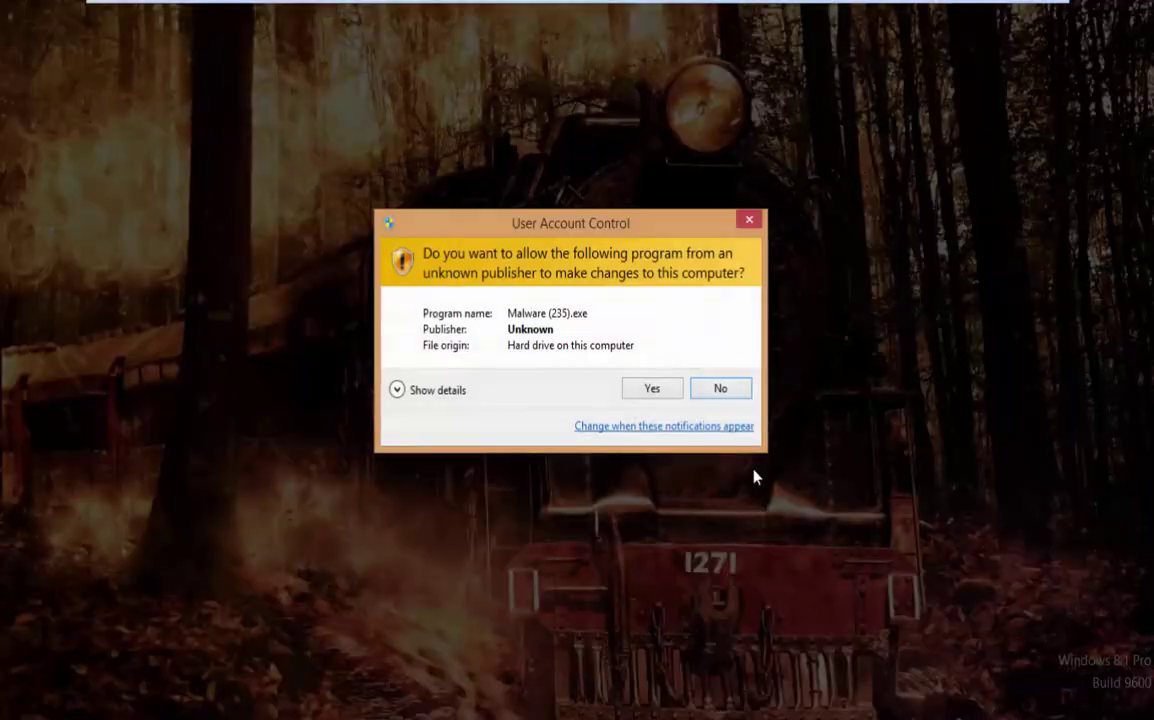
pyautogui.click(656, 388)
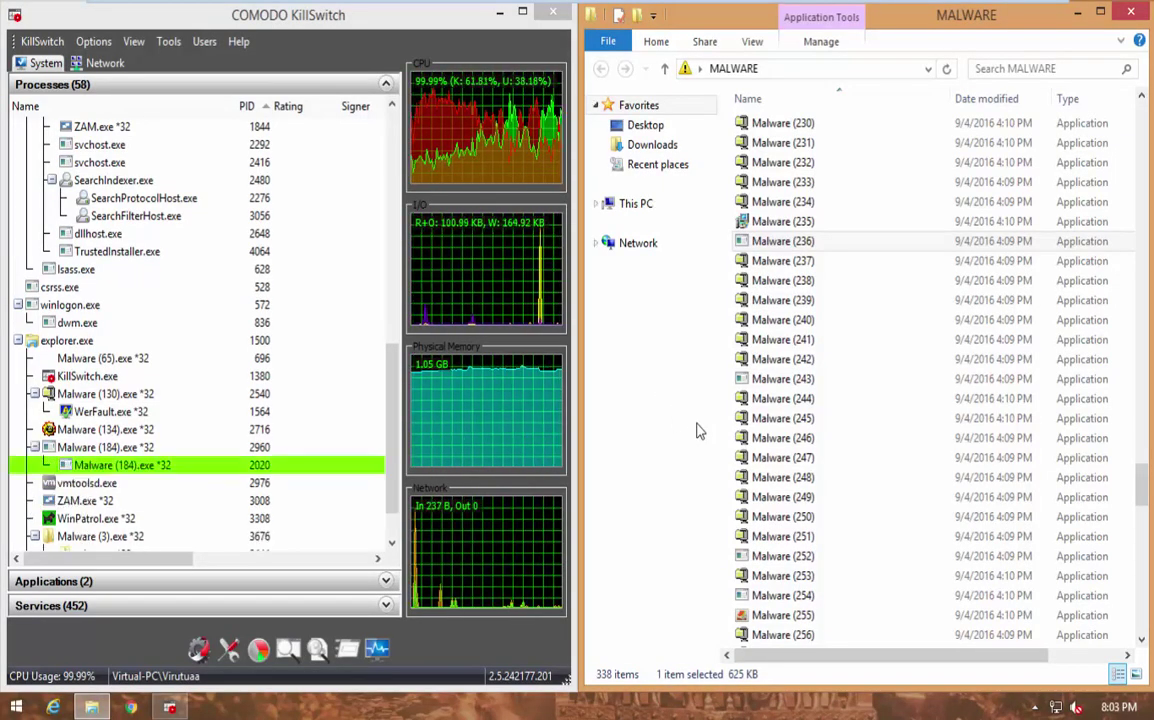
pyautogui.click(765, 379)
pyautogui.click(782, 556)
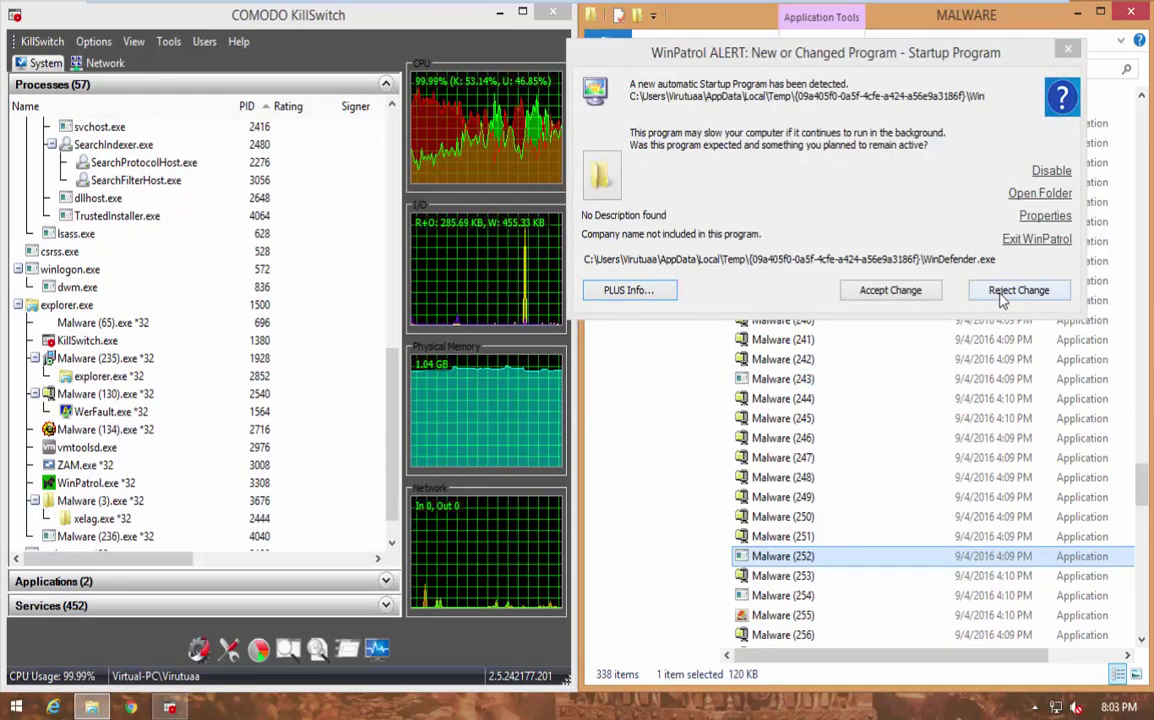
# Reject the WinDefender.exe and Download_Manager.exe startup entries and dismiss the new-service notification
pyautogui.click(1000, 299)
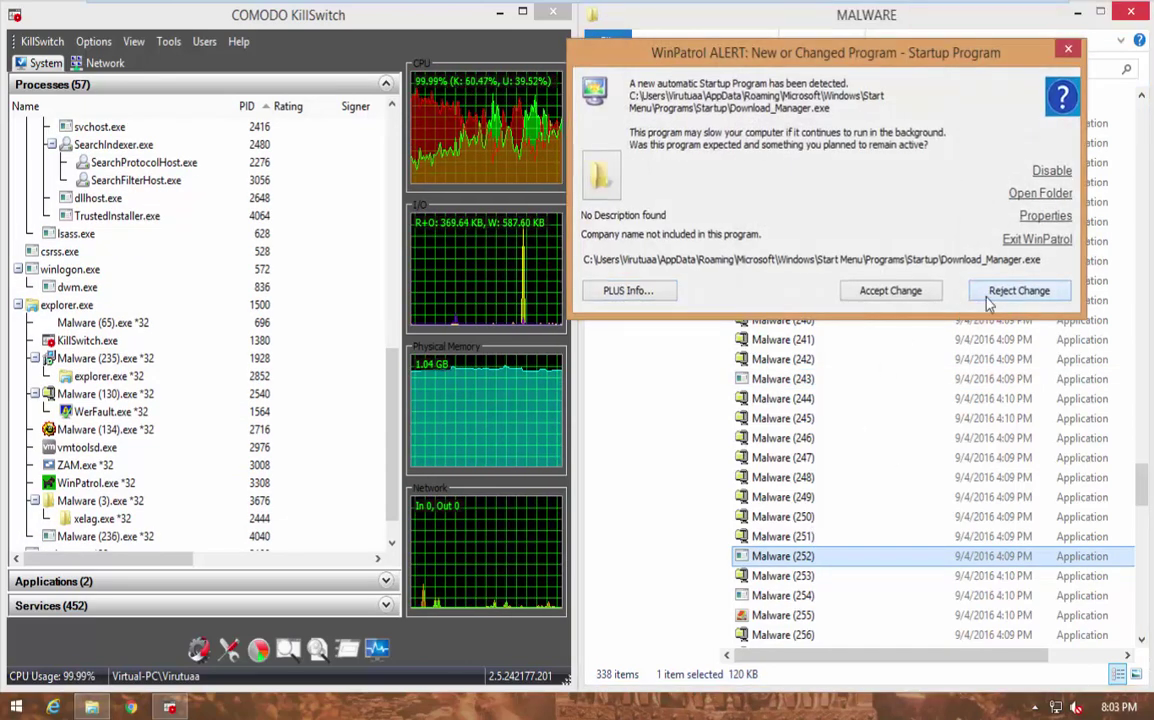
pyautogui.click(1000, 299)
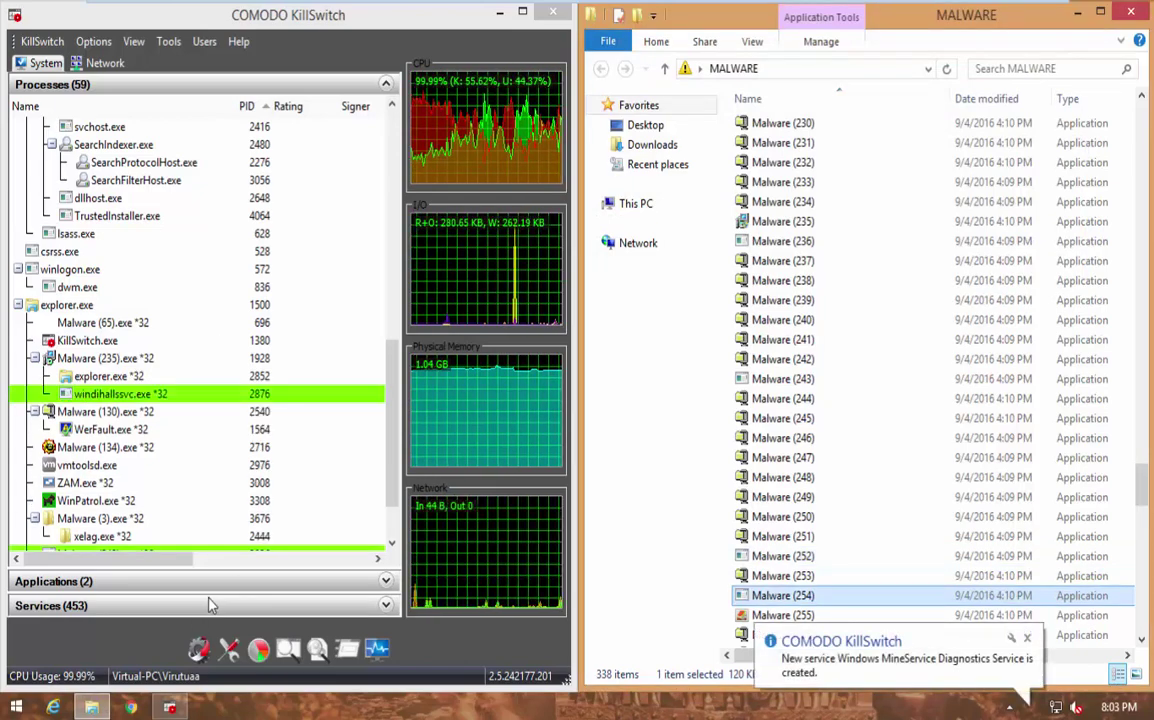
pyautogui.click(1027, 640)
# Run Malware (255), (275), (278), (270), (269) and (284)
pyautogui.click(760, 615)
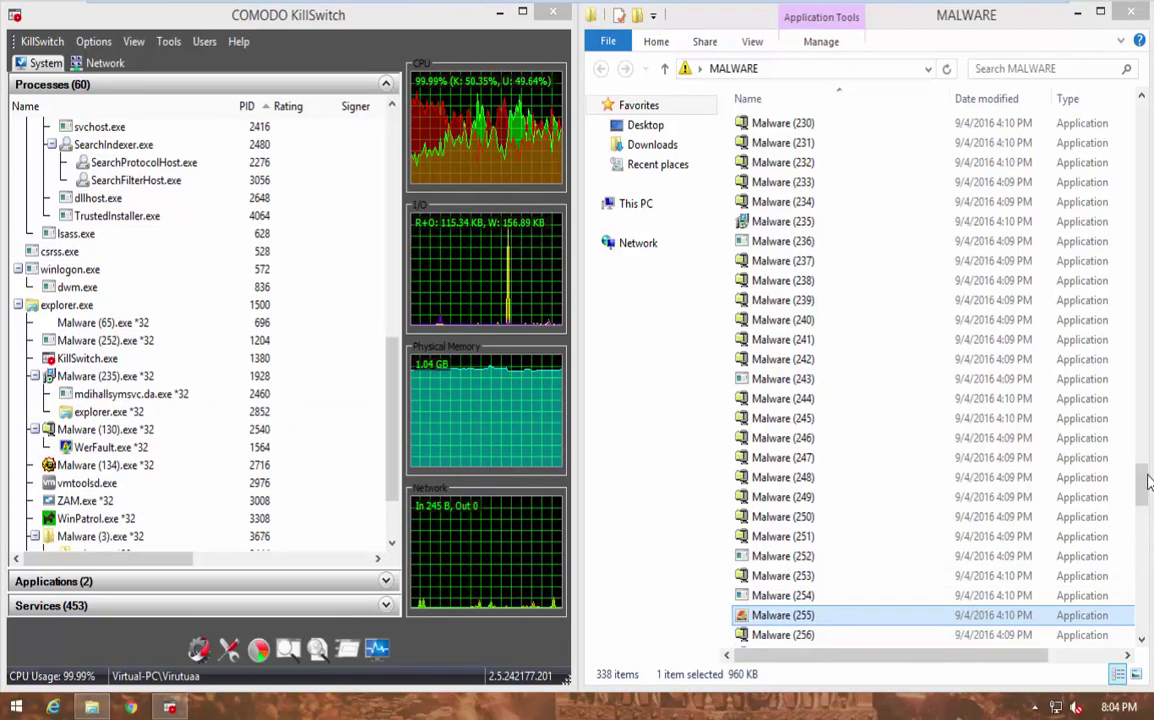
pyautogui.scroll(-10, 1140, 495)
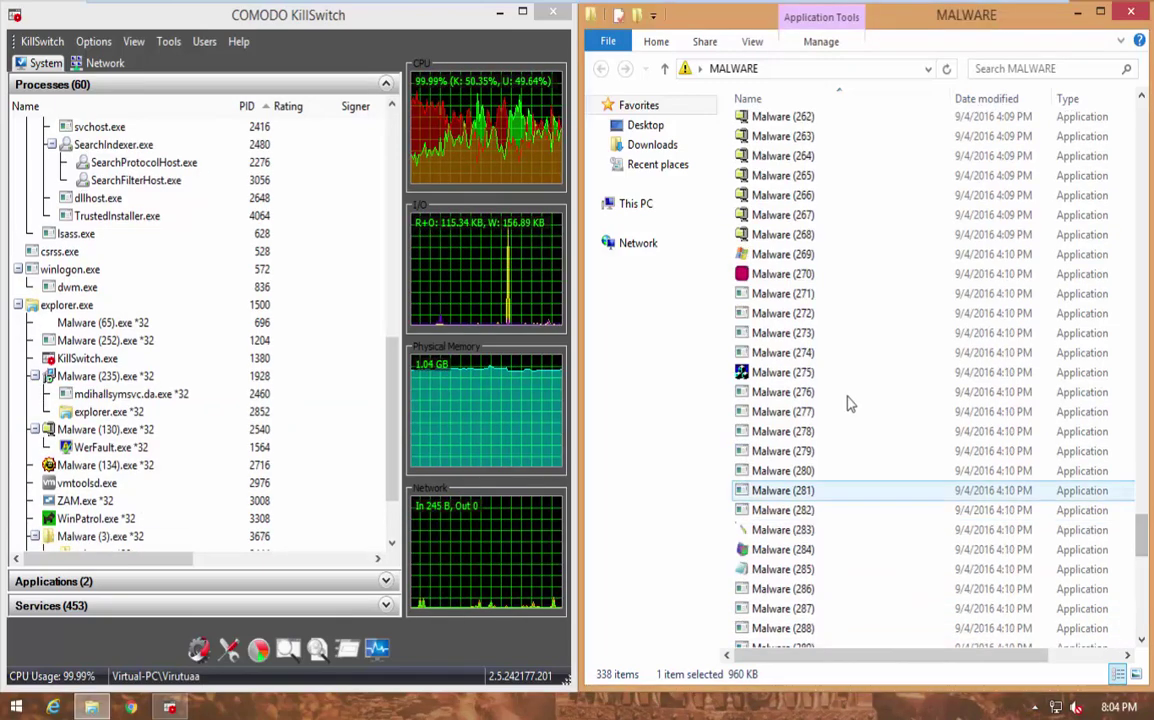
pyautogui.click(748, 372)
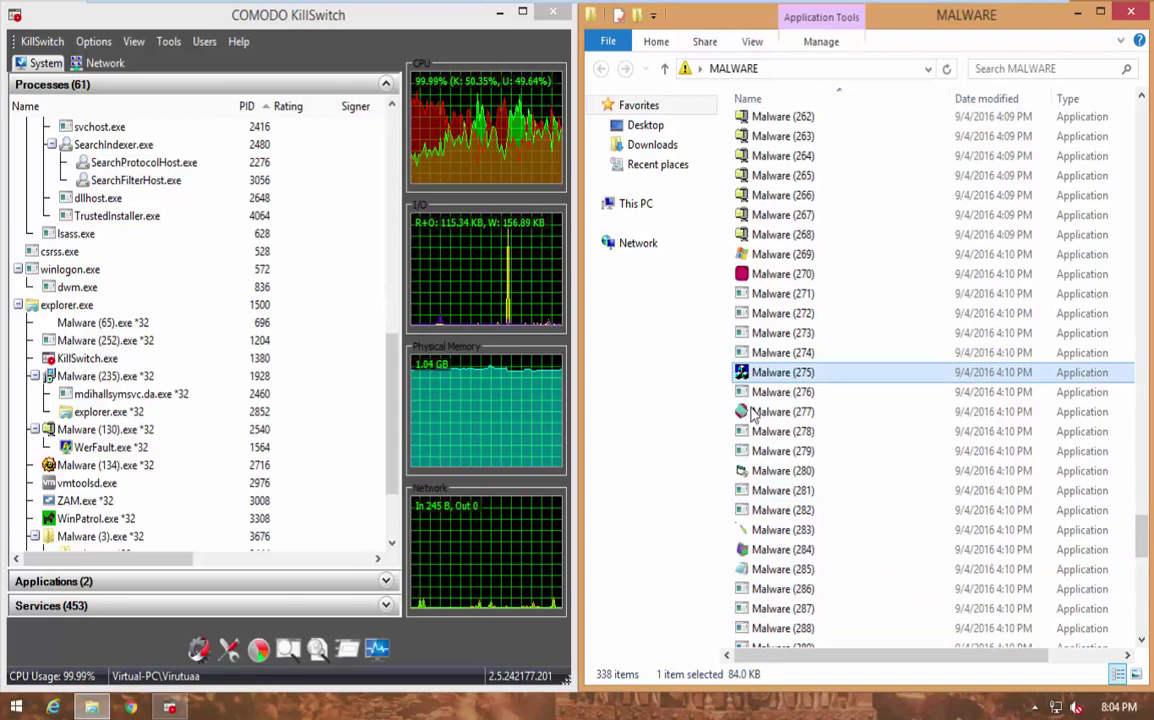
pyautogui.click(753, 412)
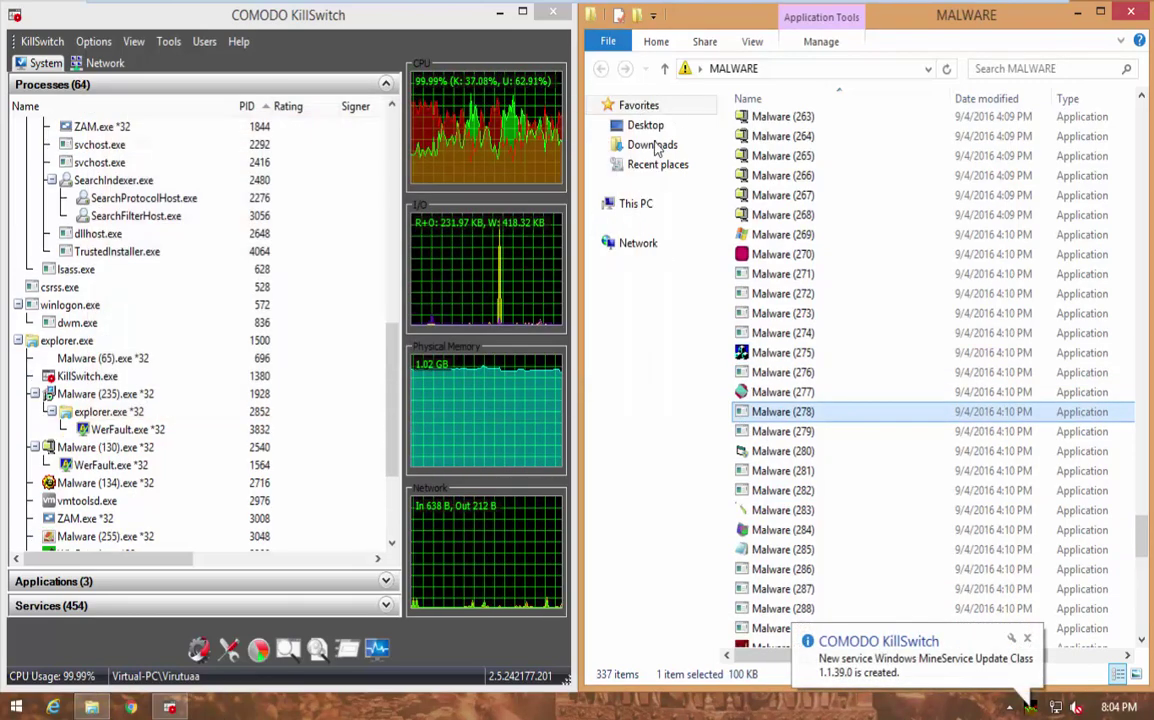
pyautogui.click(865, 255)
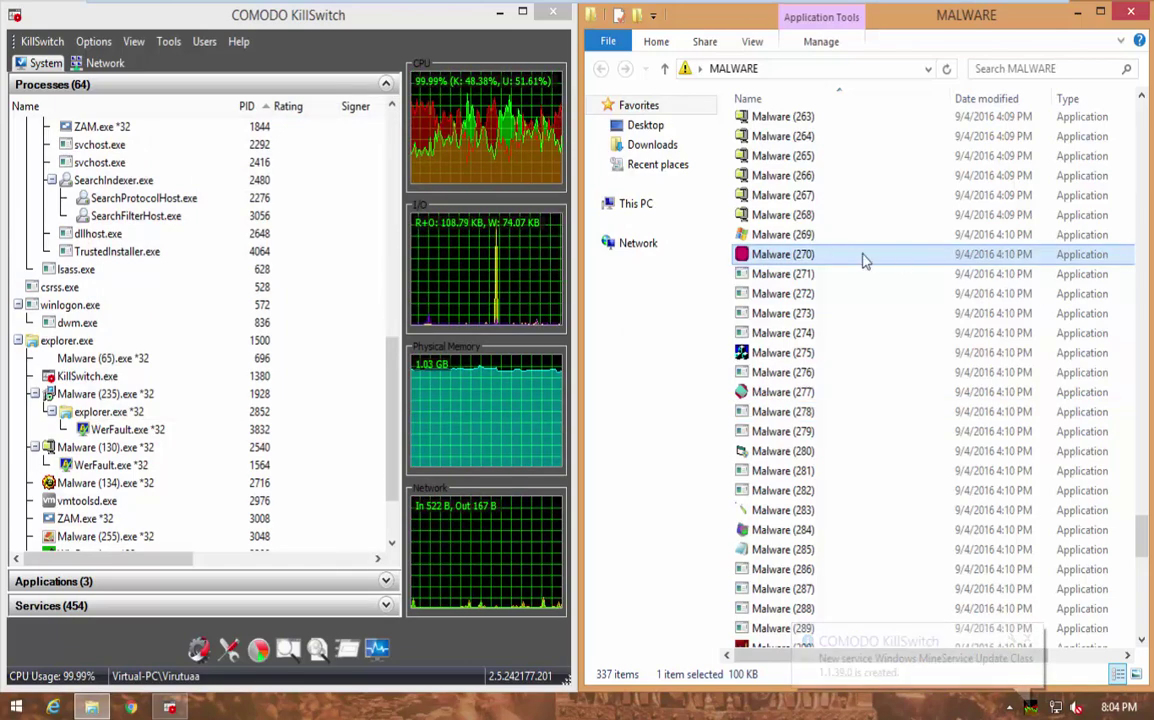
pyautogui.click(766, 238)
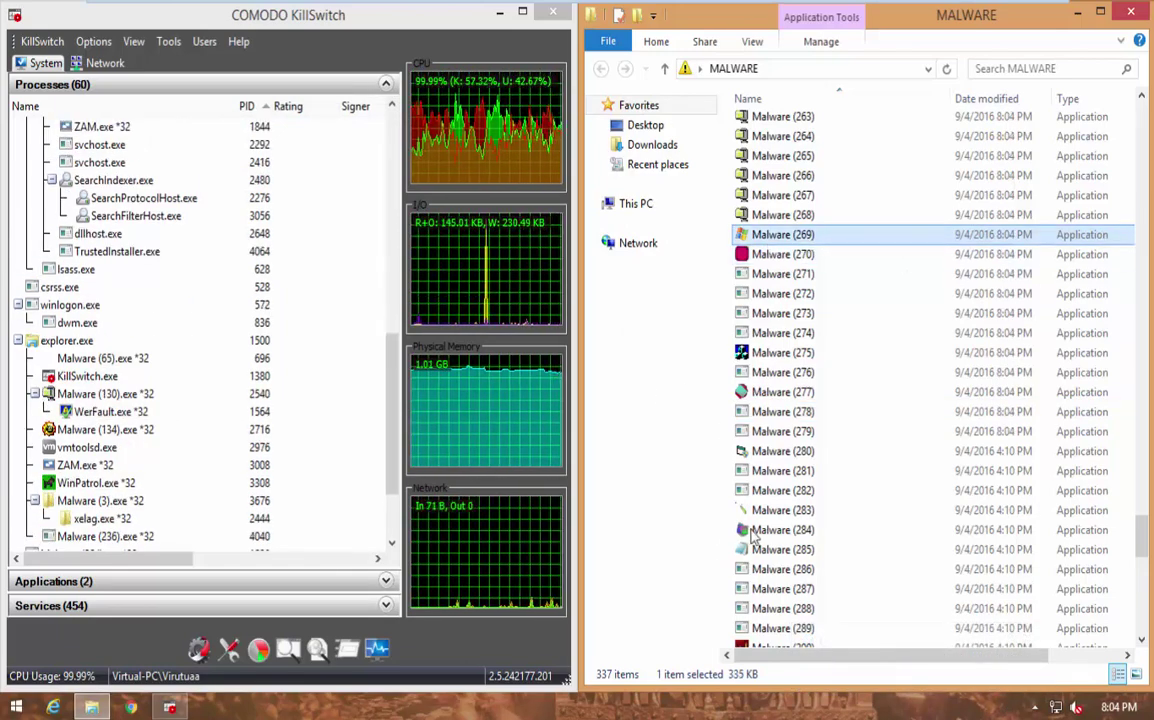
pyautogui.click(790, 530)
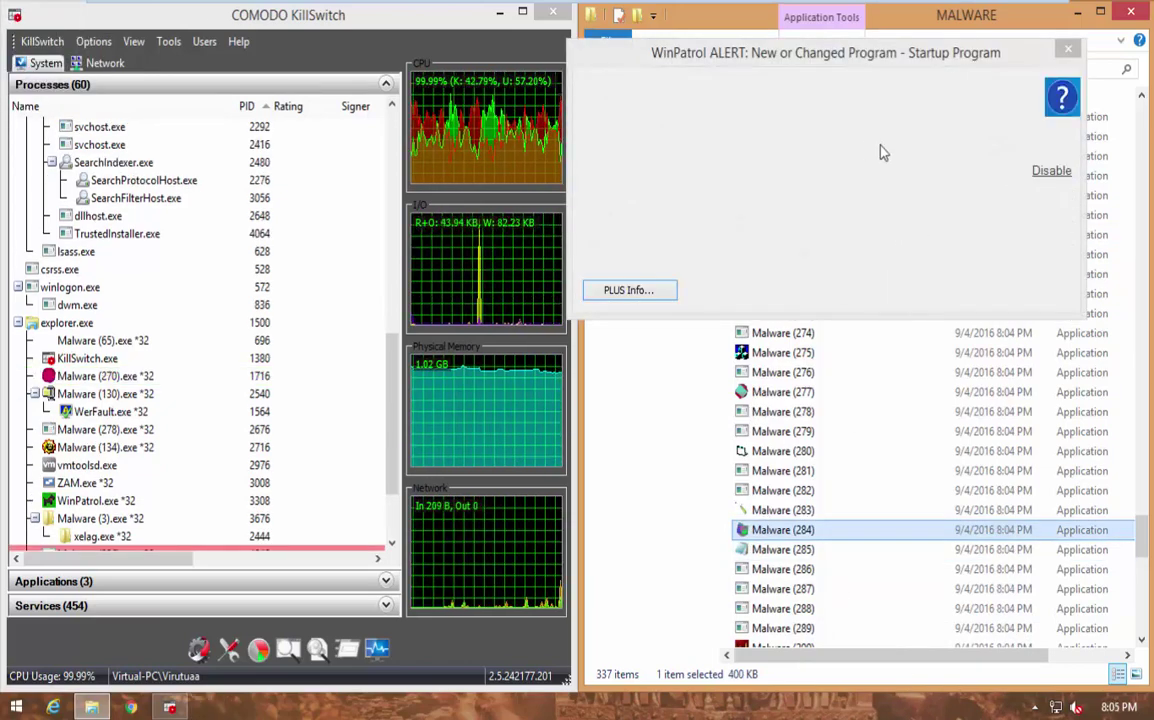
# Reject the Download_Manager.exe and ModinHalls add-on alerts and close the crashed Malware (270)
pyautogui.click(1000, 291)
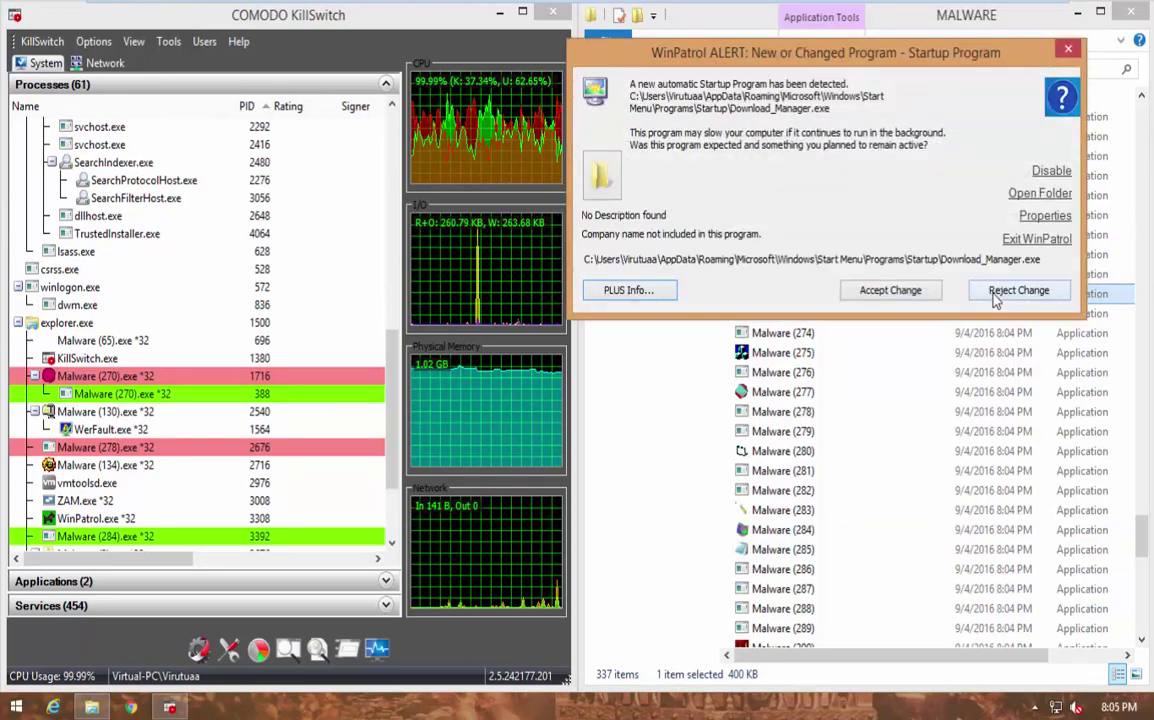
pyautogui.click(1000, 291)
pyautogui.click(840, 236)
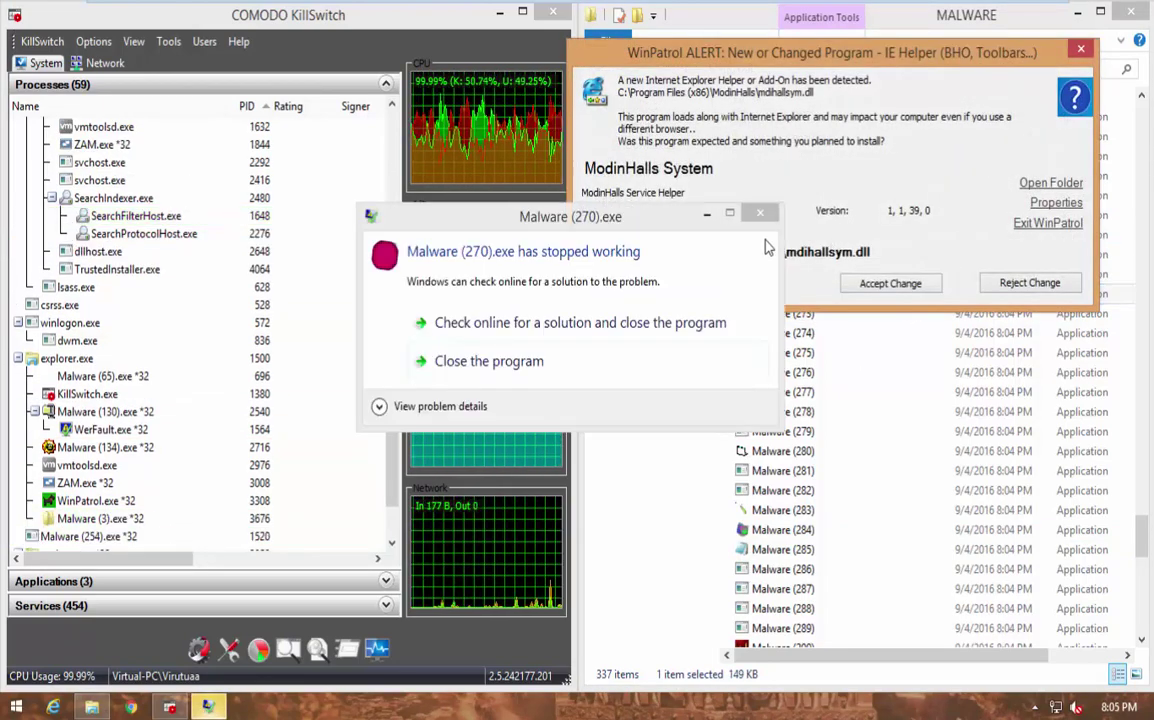
pyautogui.click(765, 216)
pyautogui.click(1029, 283)
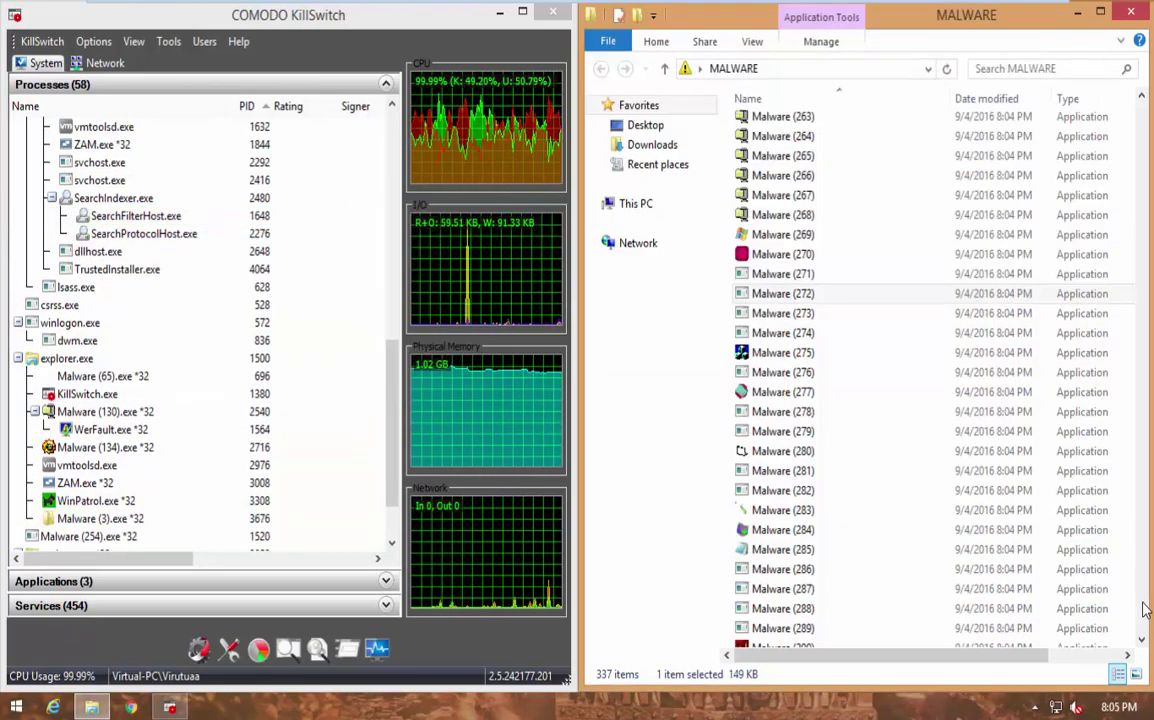
pyautogui.scroll(-13, 1113, 477)
# Launch Malware (317), (314), (307), (305), (321), (335) and (333) from the folder
pyautogui.doubleClick(783, 407)
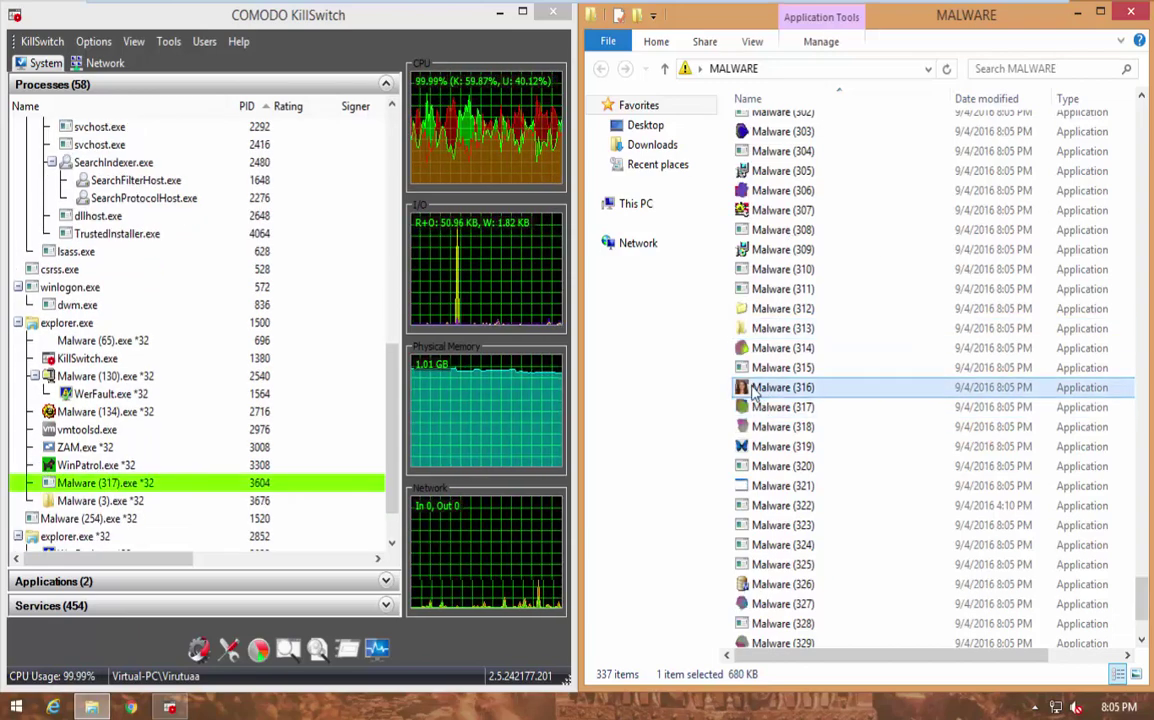
pyautogui.click(760, 347)
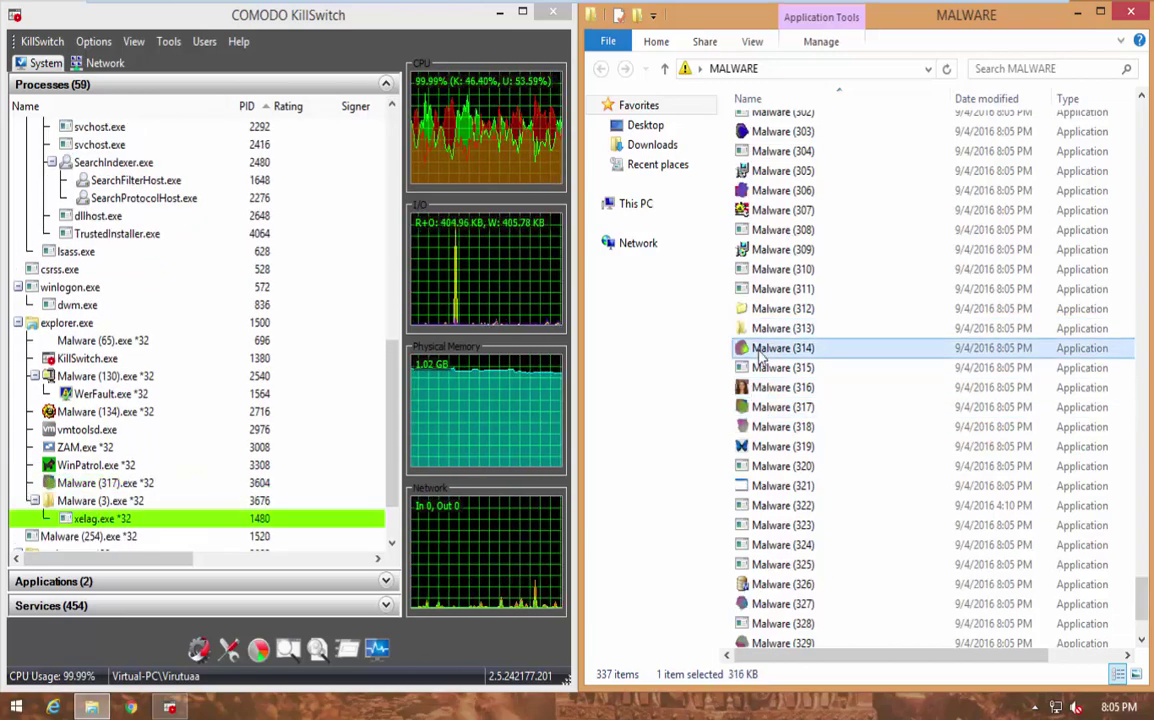
pyautogui.click(783, 210)
pyautogui.click(783, 210)
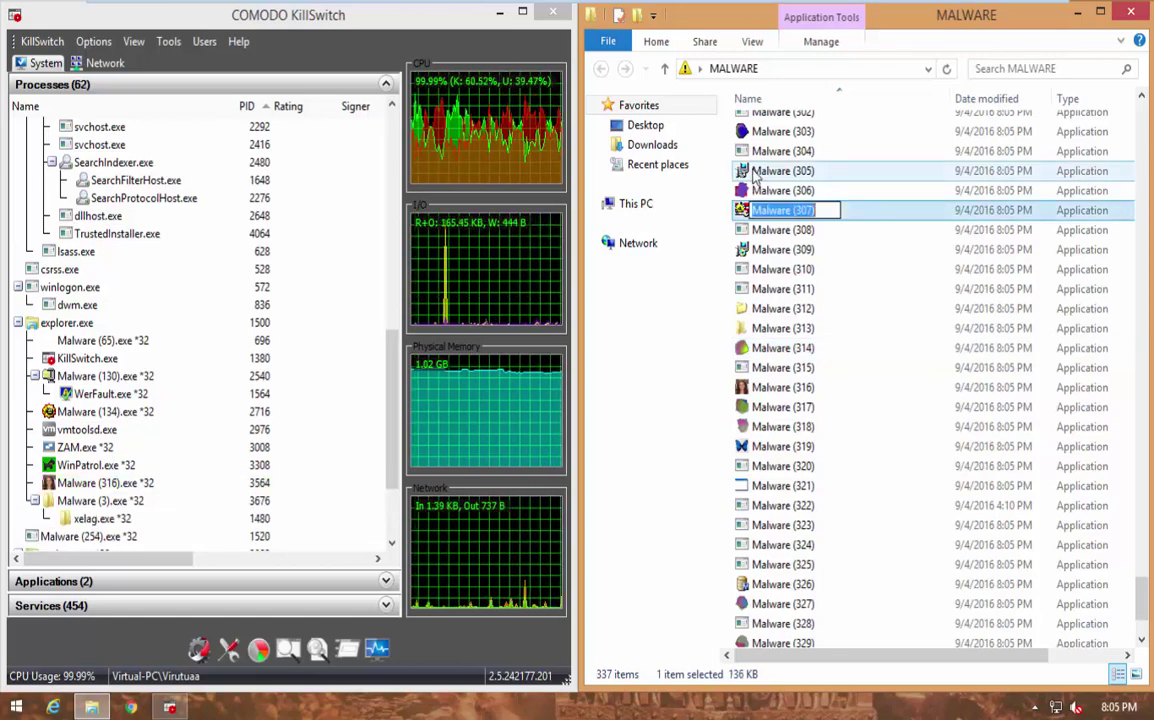
pyautogui.click(760, 172)
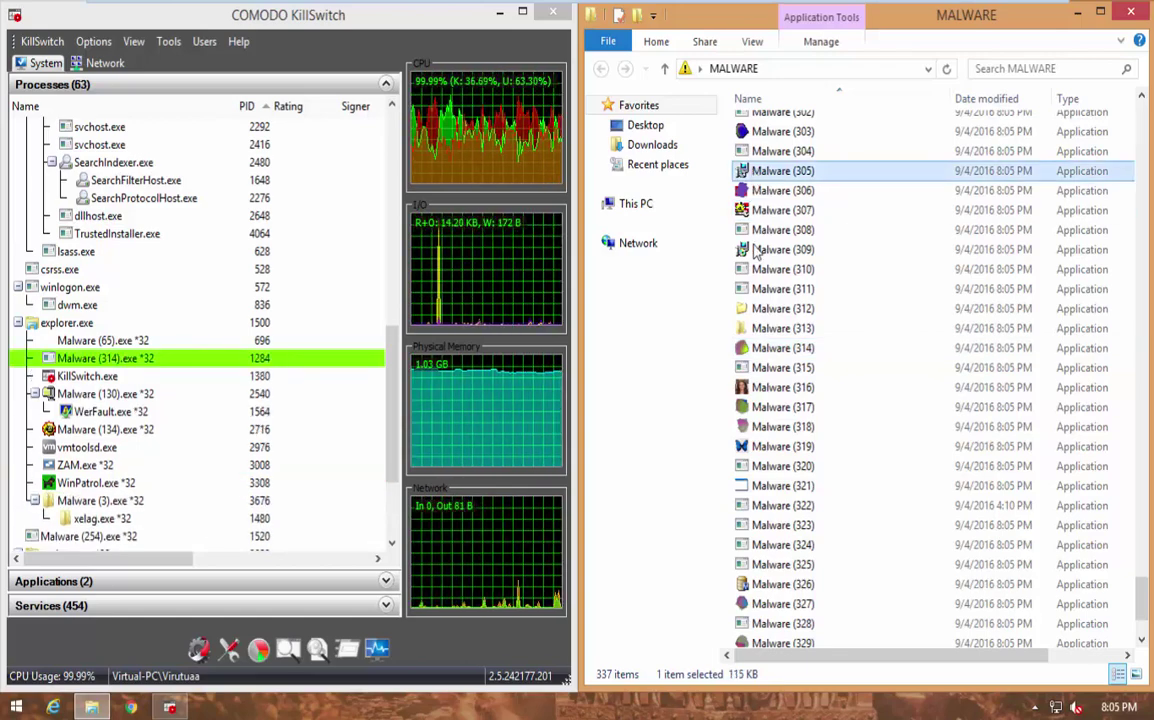
pyautogui.click(765, 485)
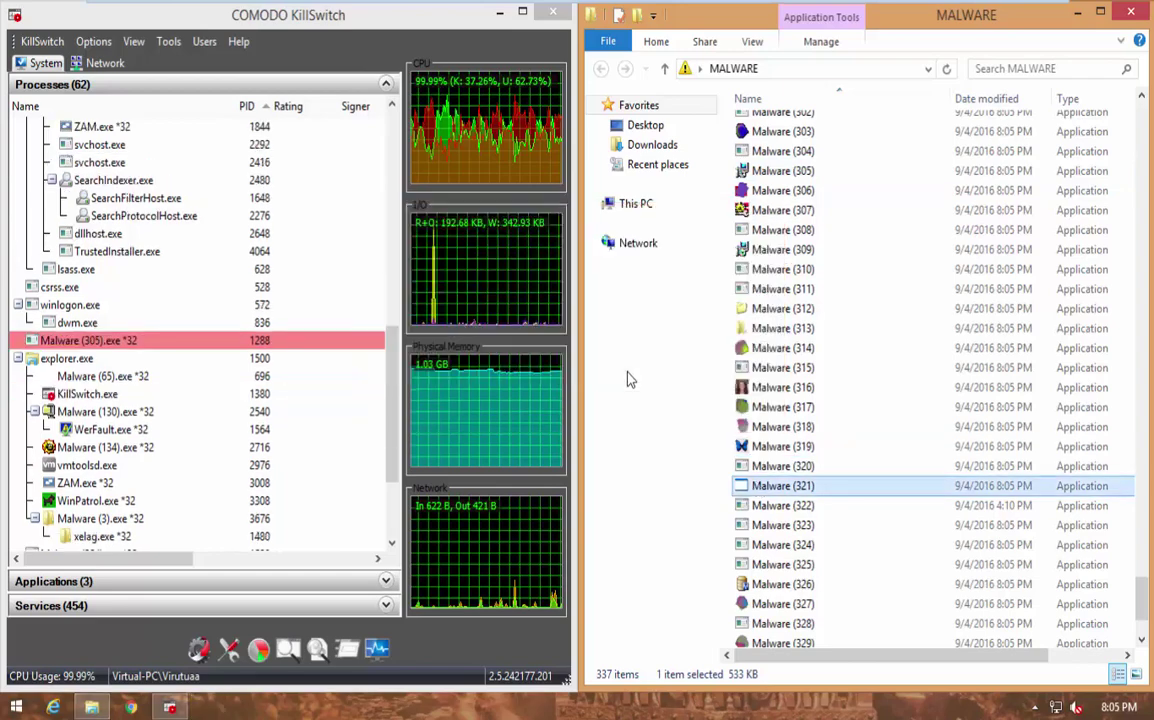
pyautogui.scroll(-3, 1143, 643)
pyautogui.click(800, 618)
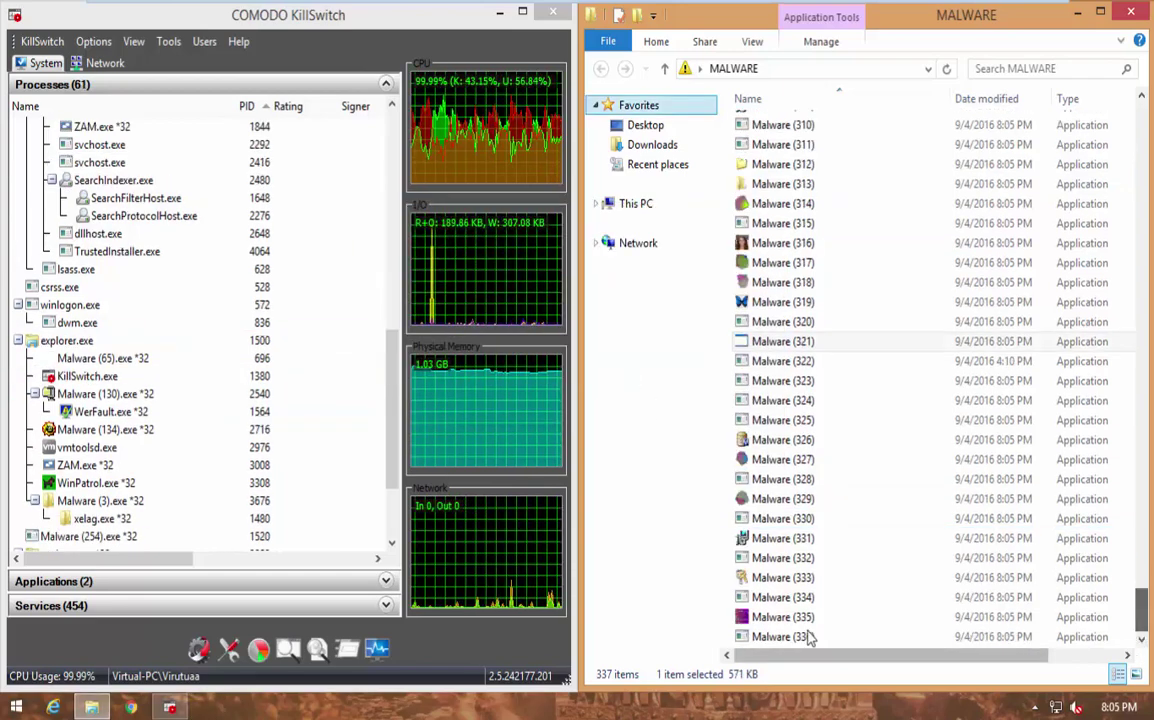
pyautogui.click(763, 580)
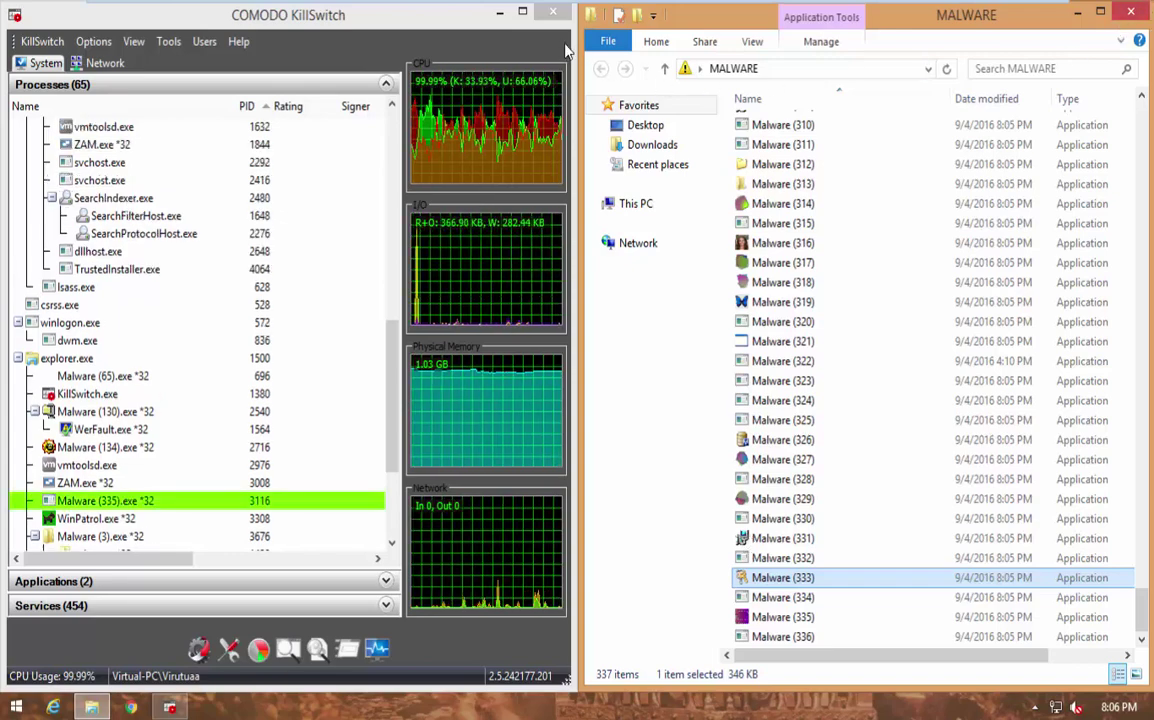
# Close the MALWARE folder, maximize KillSwitch, and allow Malware (321) and (335) admin rights
pyautogui.click(1133, 11)
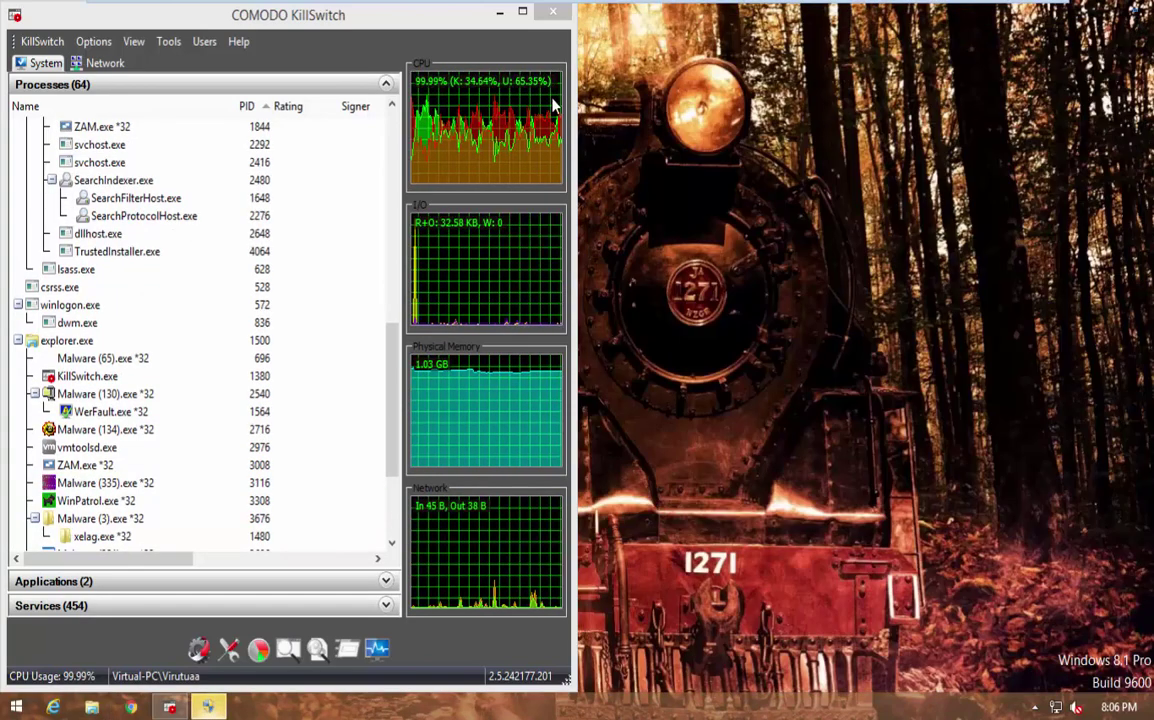
pyautogui.click(521, 12)
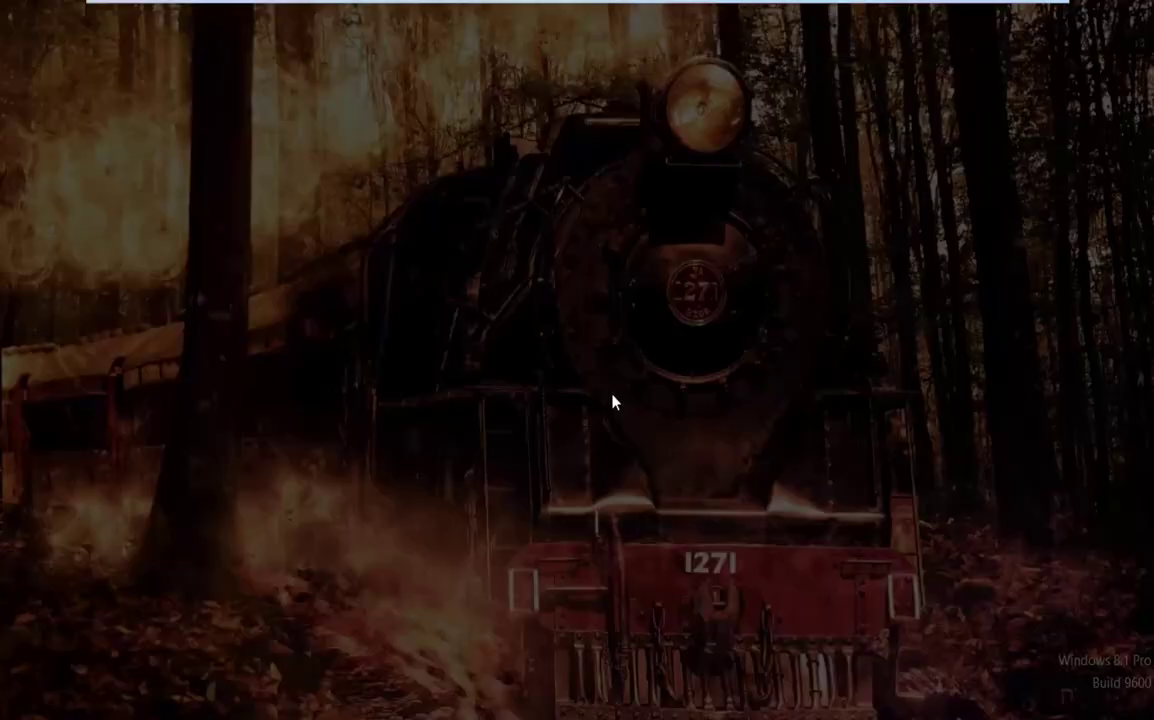
pyautogui.click(645, 387)
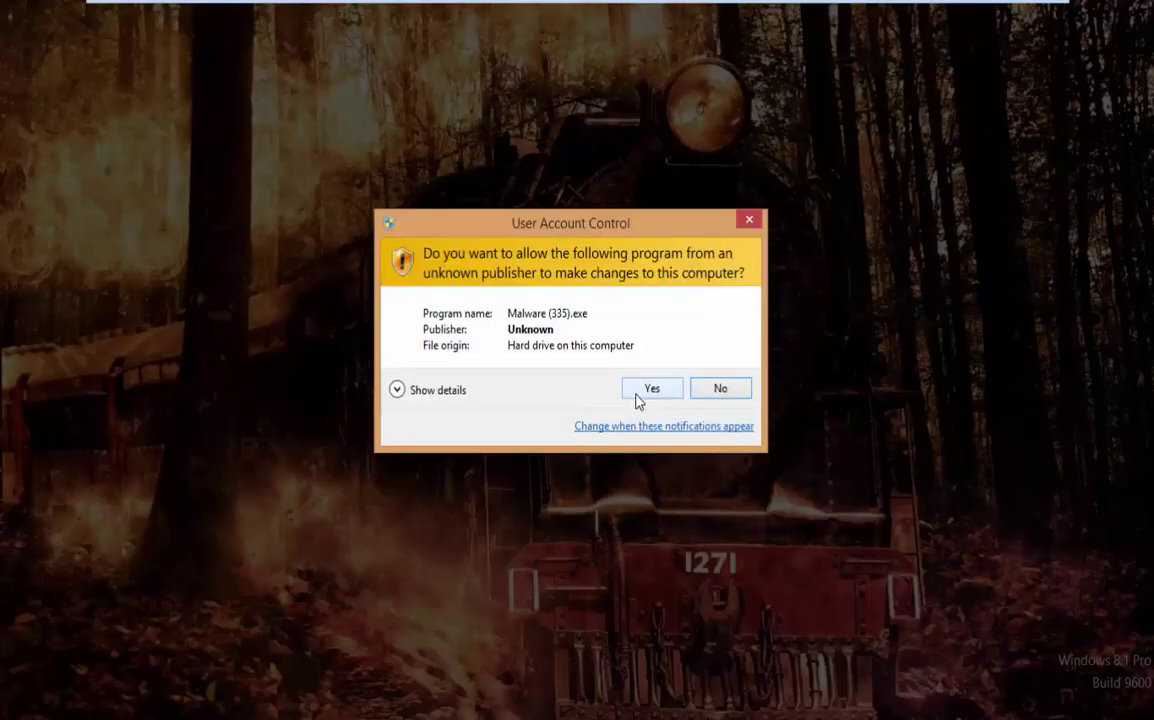
pyautogui.click(648, 389)
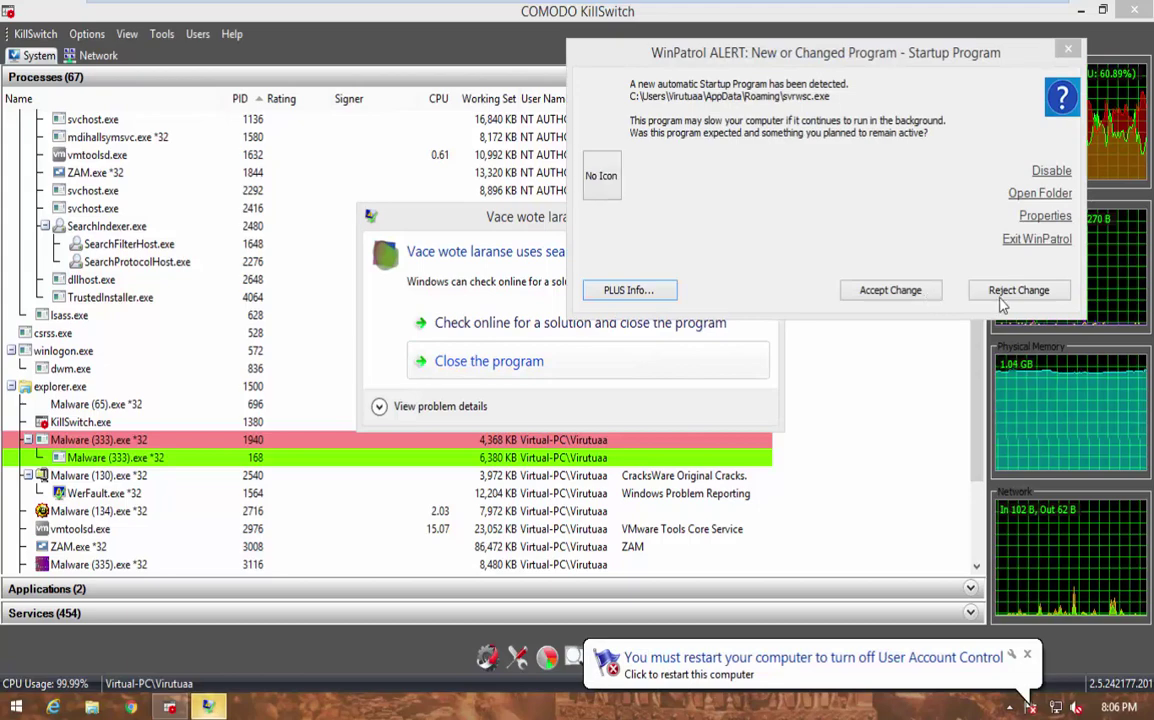
# Reject the svrwsc.exe, xelag.exe, ccisze.exe and modinhalls startup changes and dismiss the crash report
pyautogui.click(1030, 362)
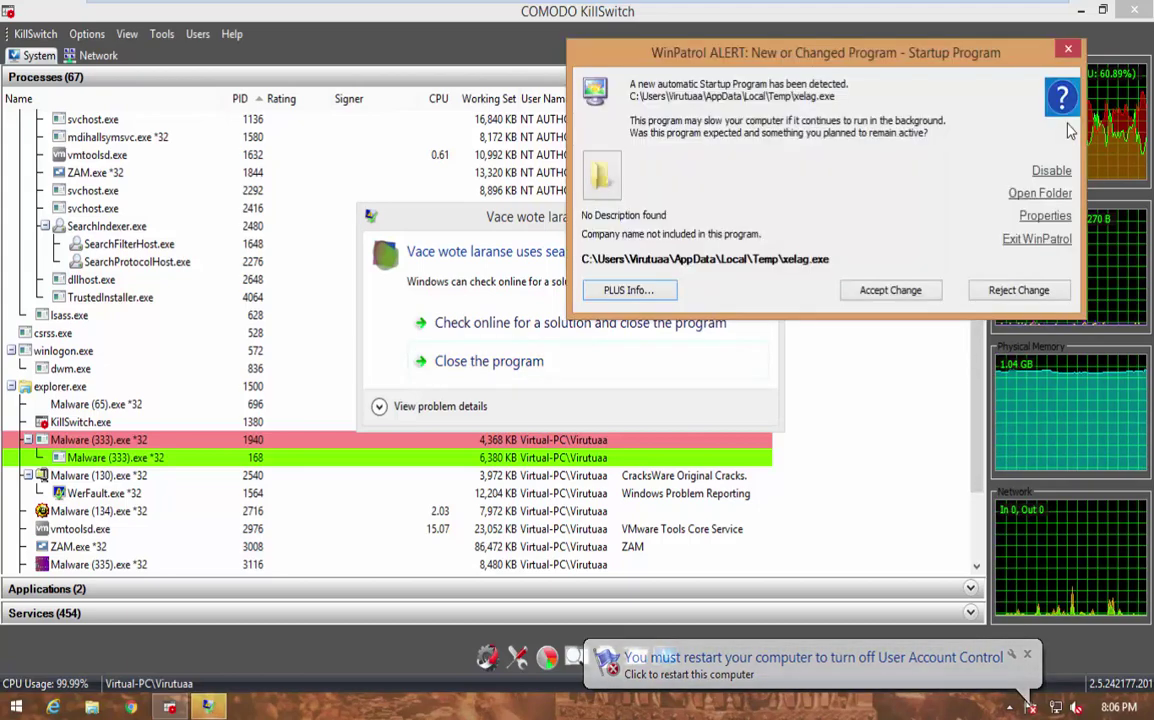
pyautogui.moveTo(1040, 8)
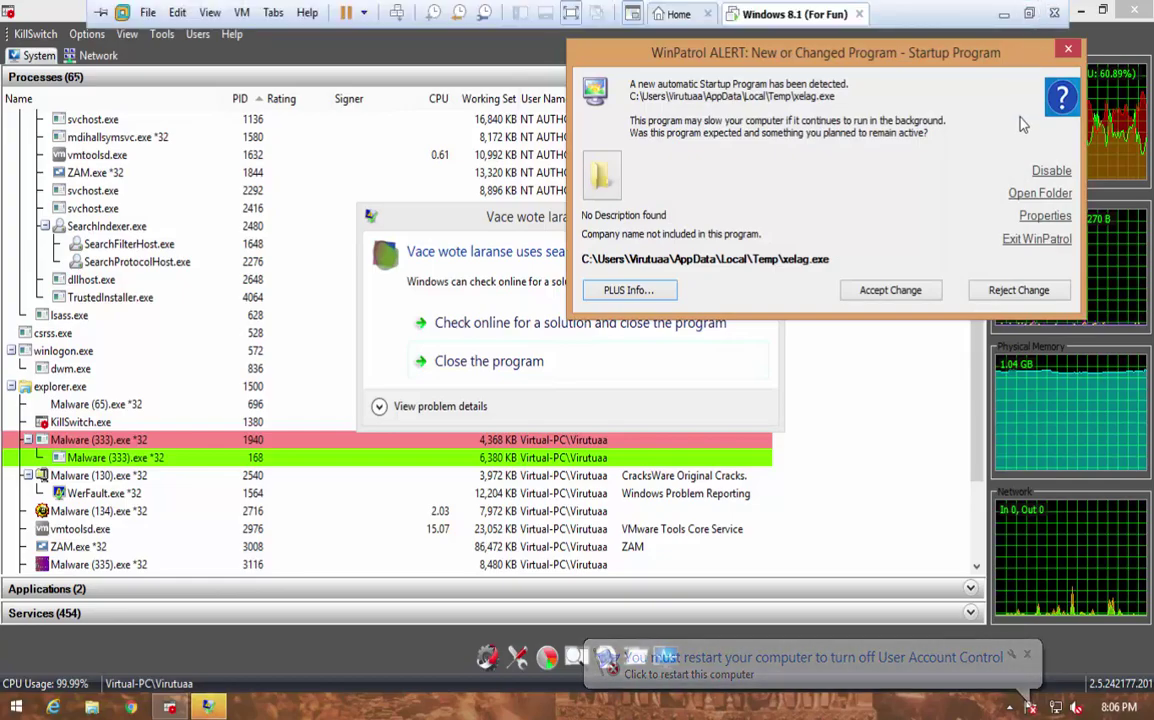
pyautogui.click(1016, 294)
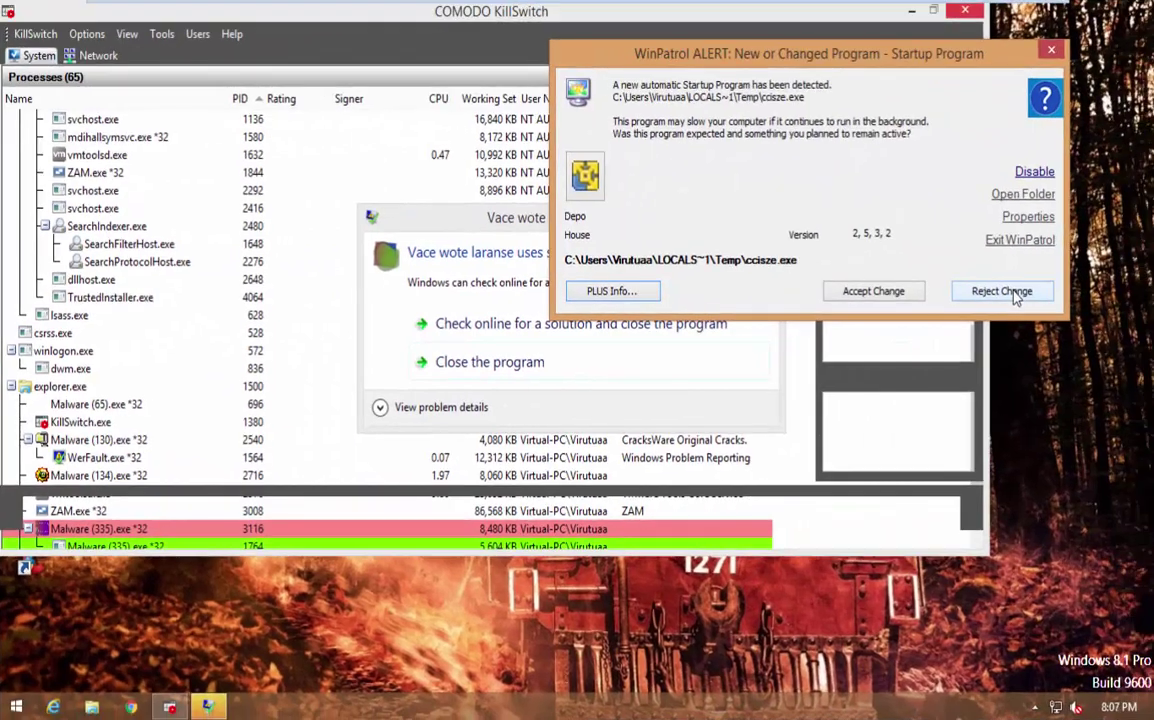
pyautogui.click(1014, 292)
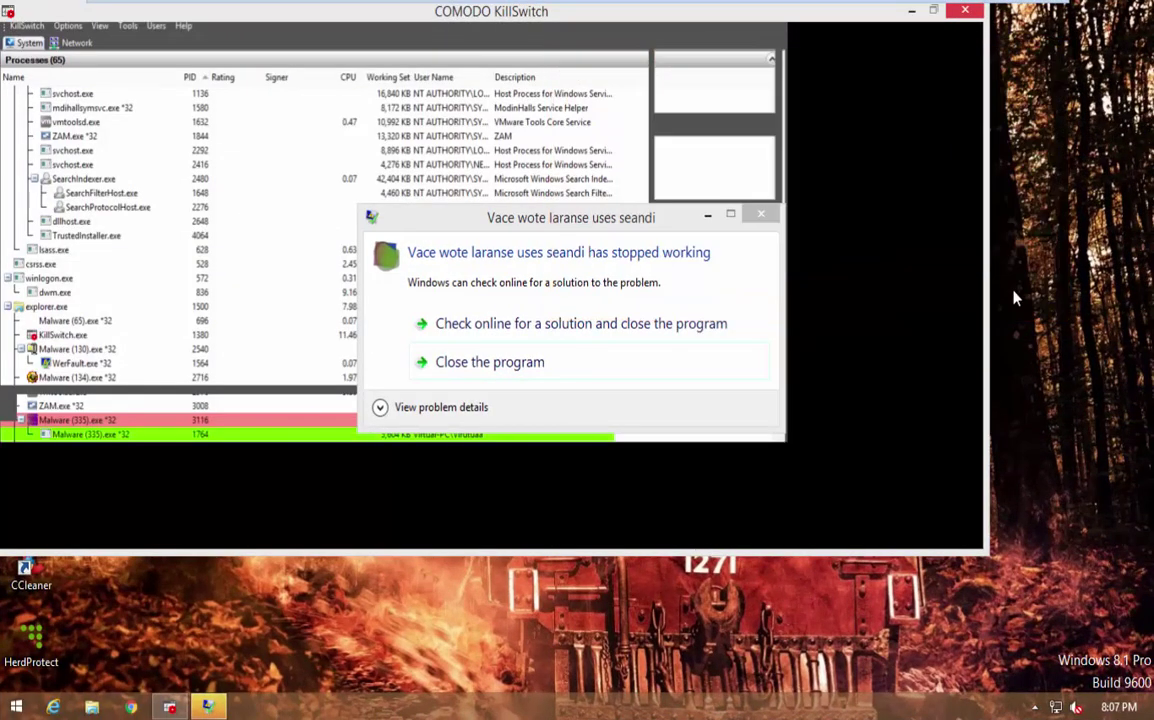
pyautogui.click(1006, 285)
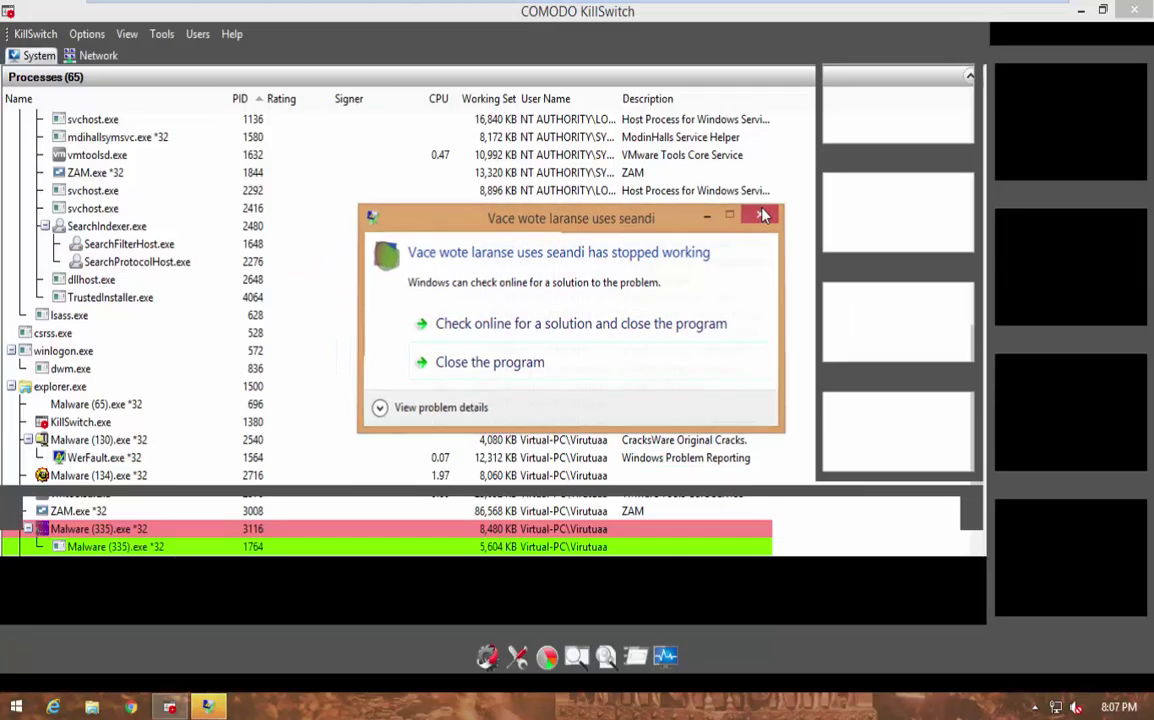
pyautogui.click(763, 215)
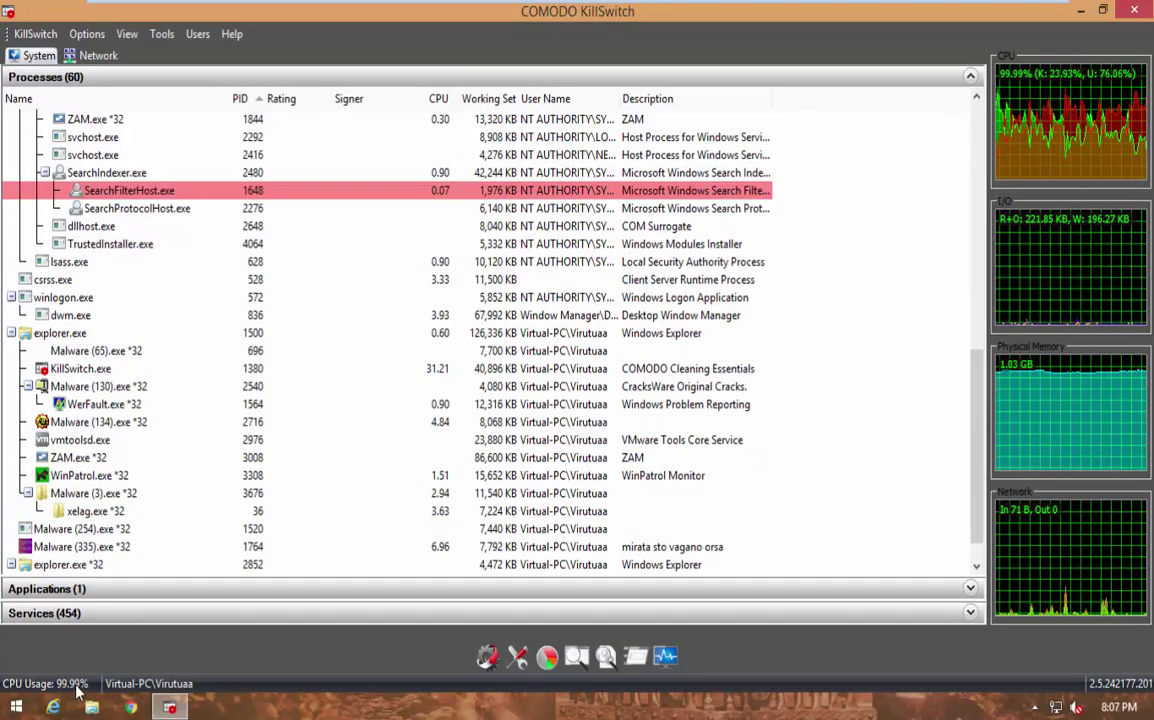
# Inspect csrss.exe and Malware (335).exe in KillSwitch's process list, then close KillSwitch
pyautogui.click(312, 262)
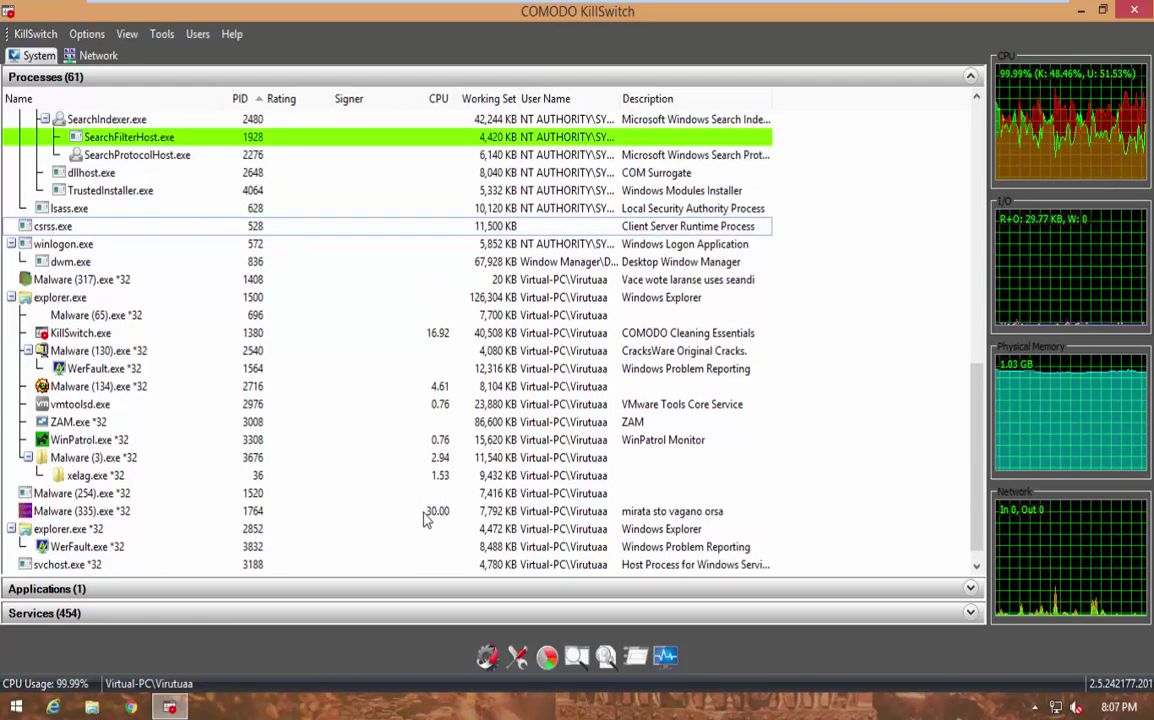
pyautogui.click(424, 513)
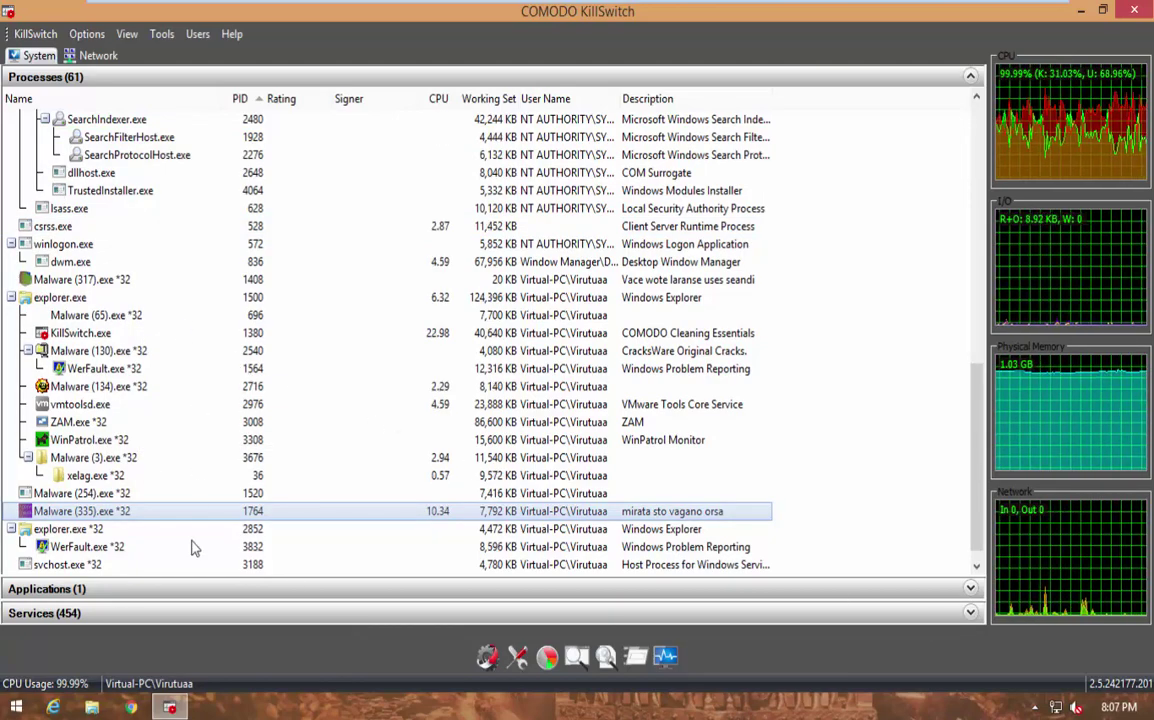
pyautogui.click(1134, 10)
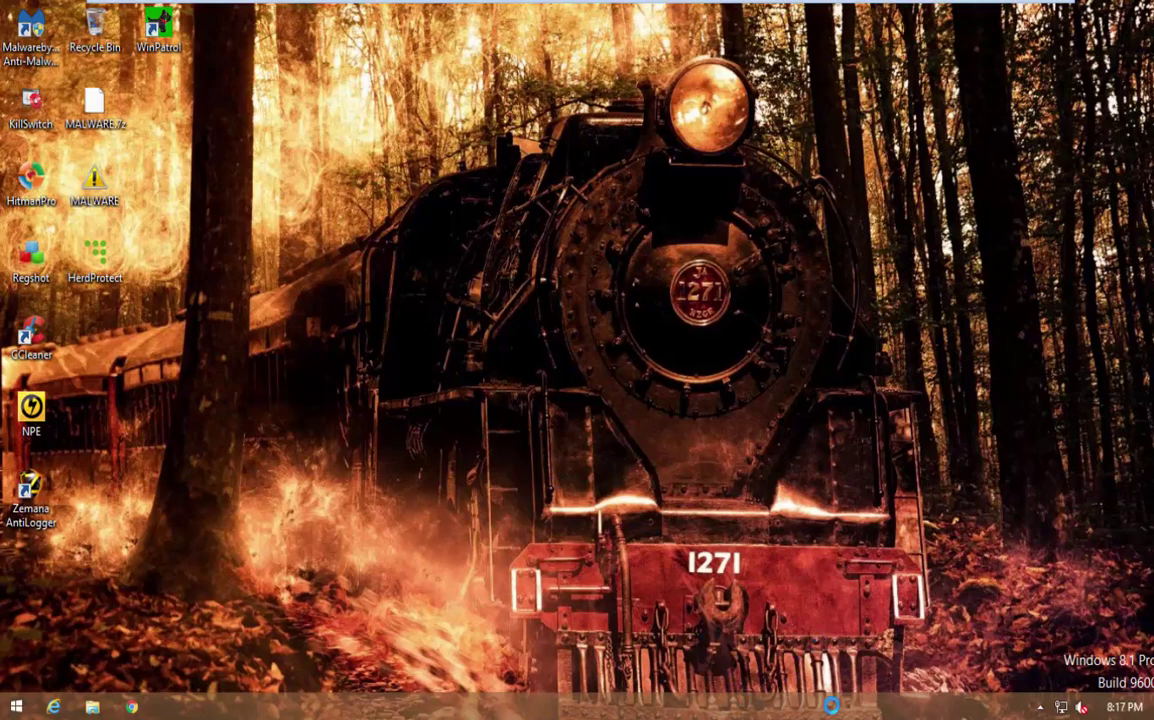
# Refresh the desktop and open Task Manager, moving it down and to the right
pyautogui.rightClick(426, 375)
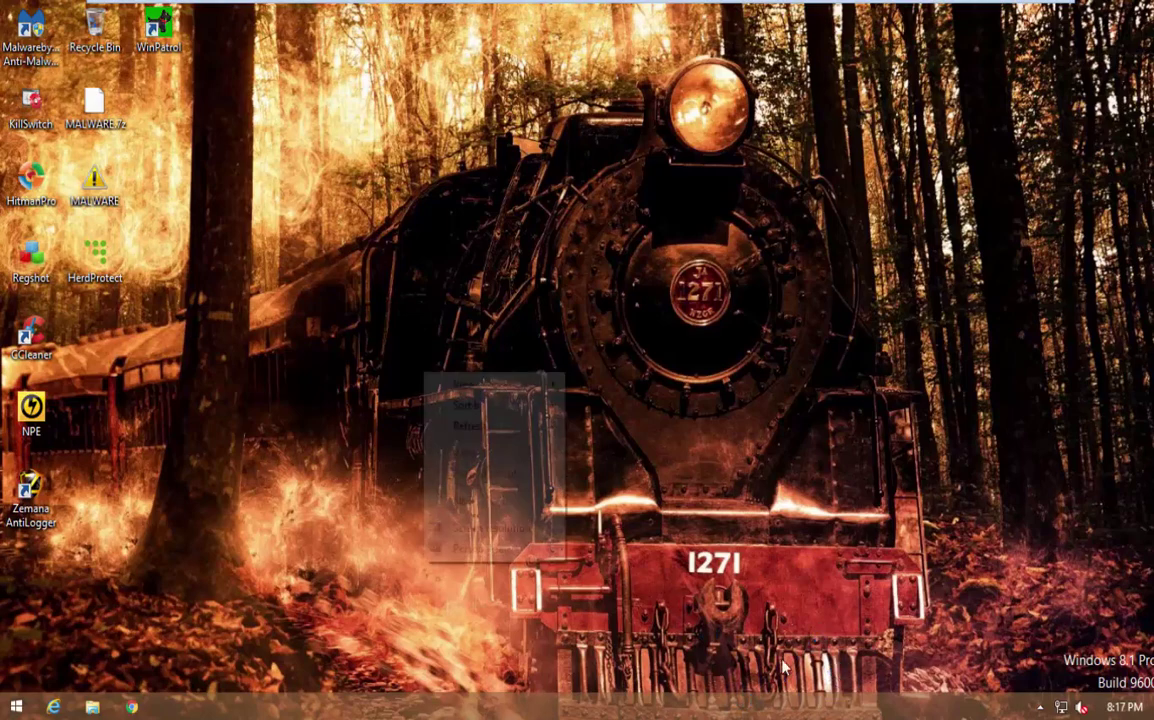
pyautogui.click(505, 427)
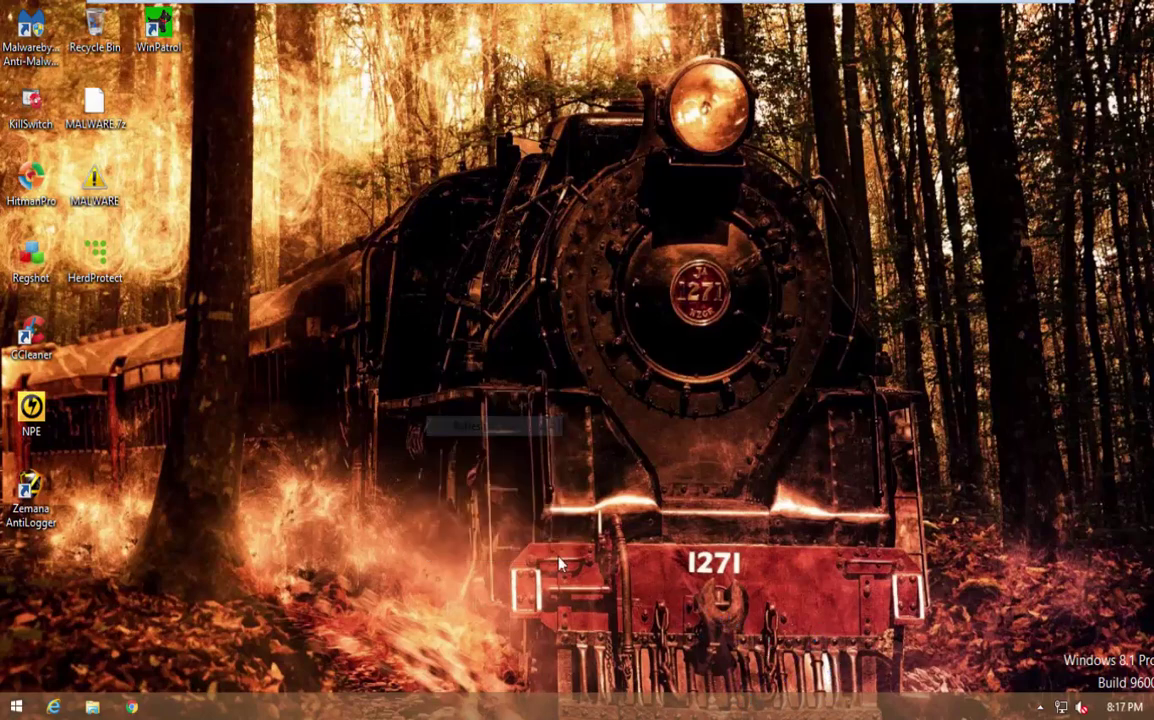
pyautogui.rightClick(630, 708)
pyautogui.click(651, 638)
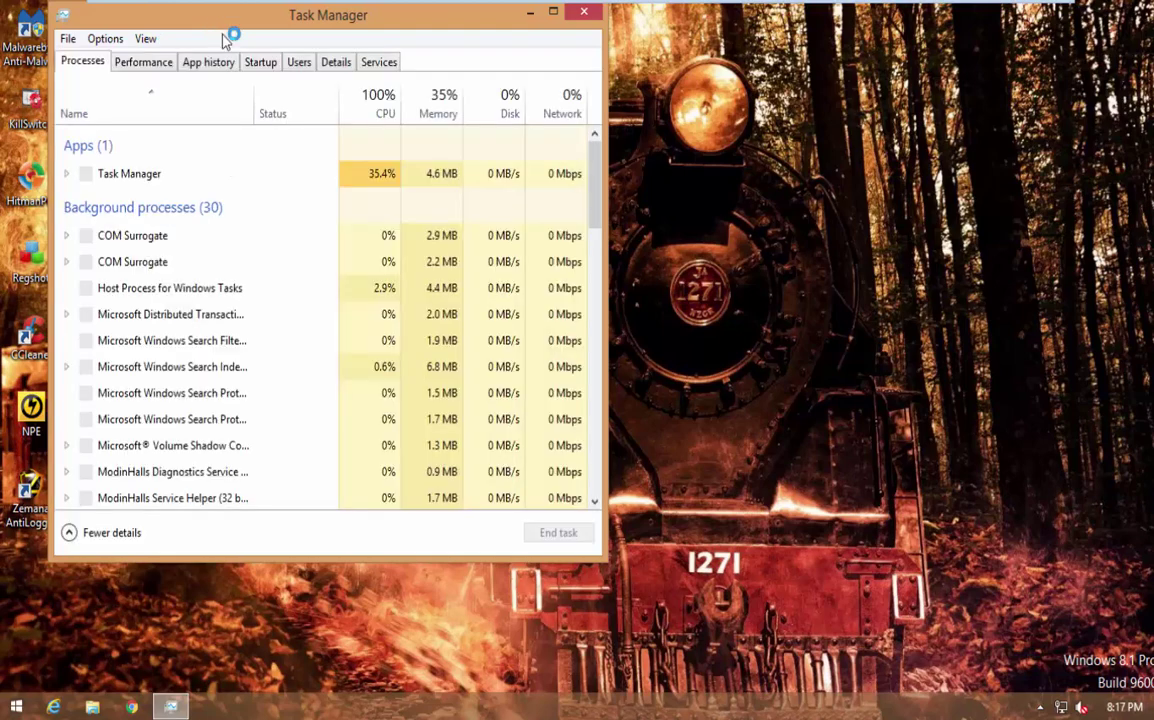
pyautogui.moveTo(220, 28); pyautogui.dragTo(257, 80)
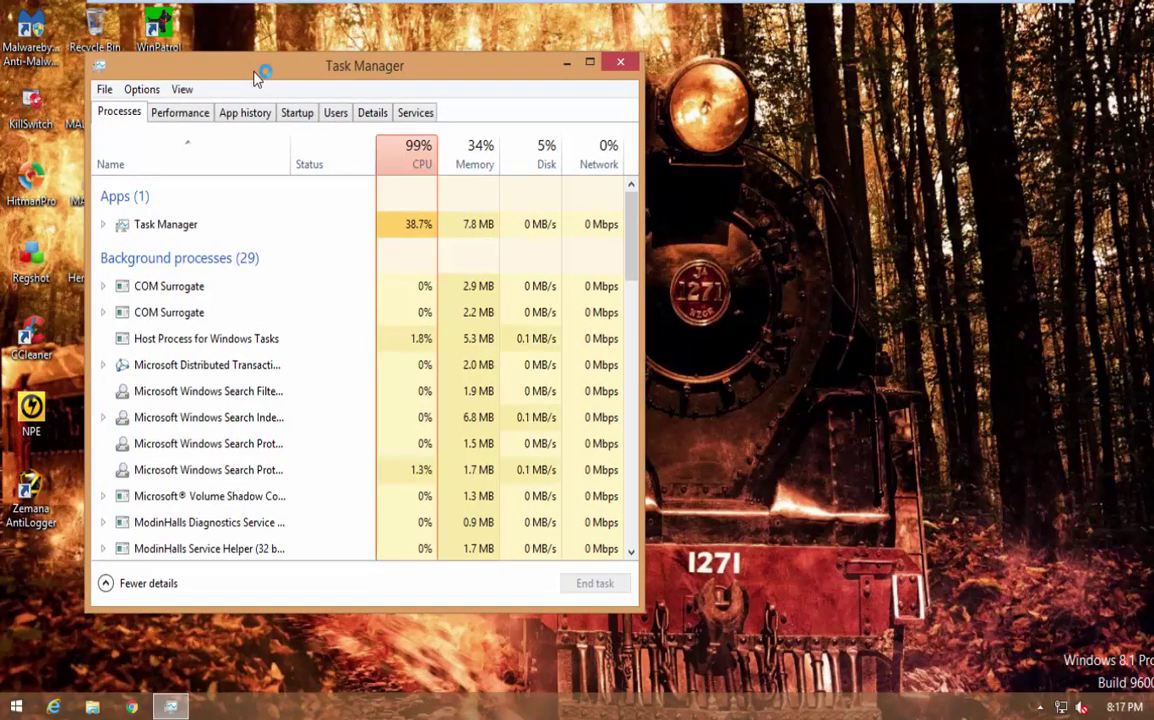
# Select the Host Process for Windows Tasks entry and switch to the Details list
pyautogui.click(427, 389)
pyautogui.rightClick(427, 389)
pyautogui.click(345, 342)
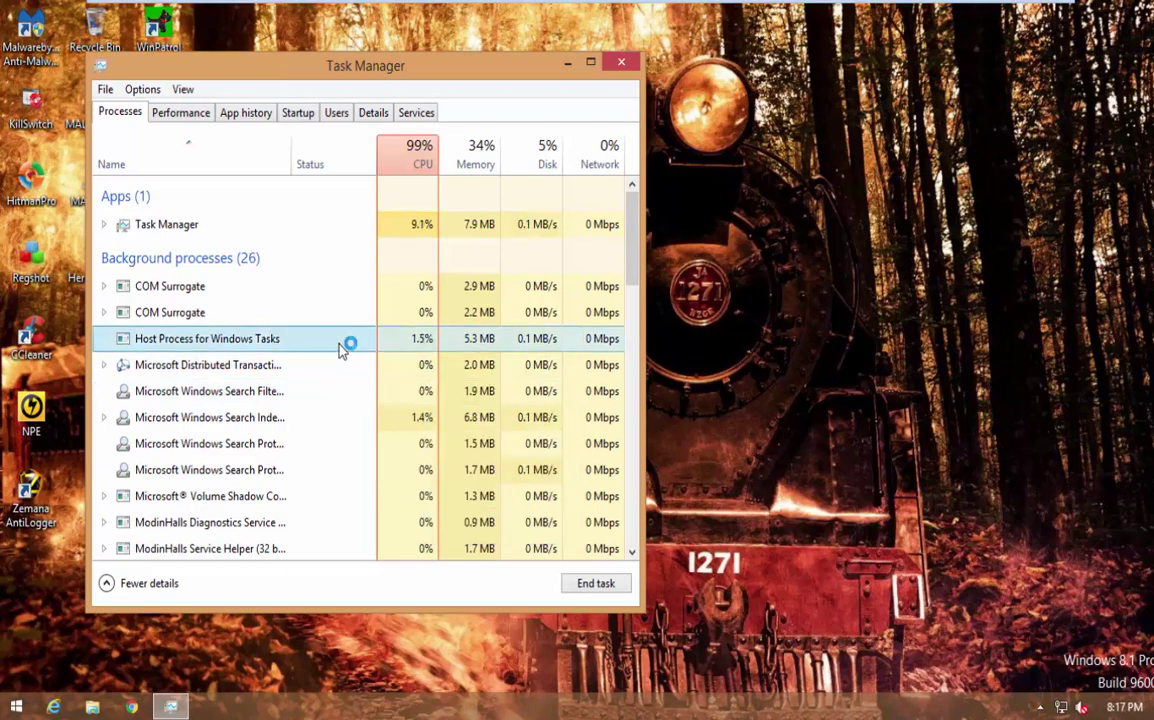
pyautogui.click(376, 114)
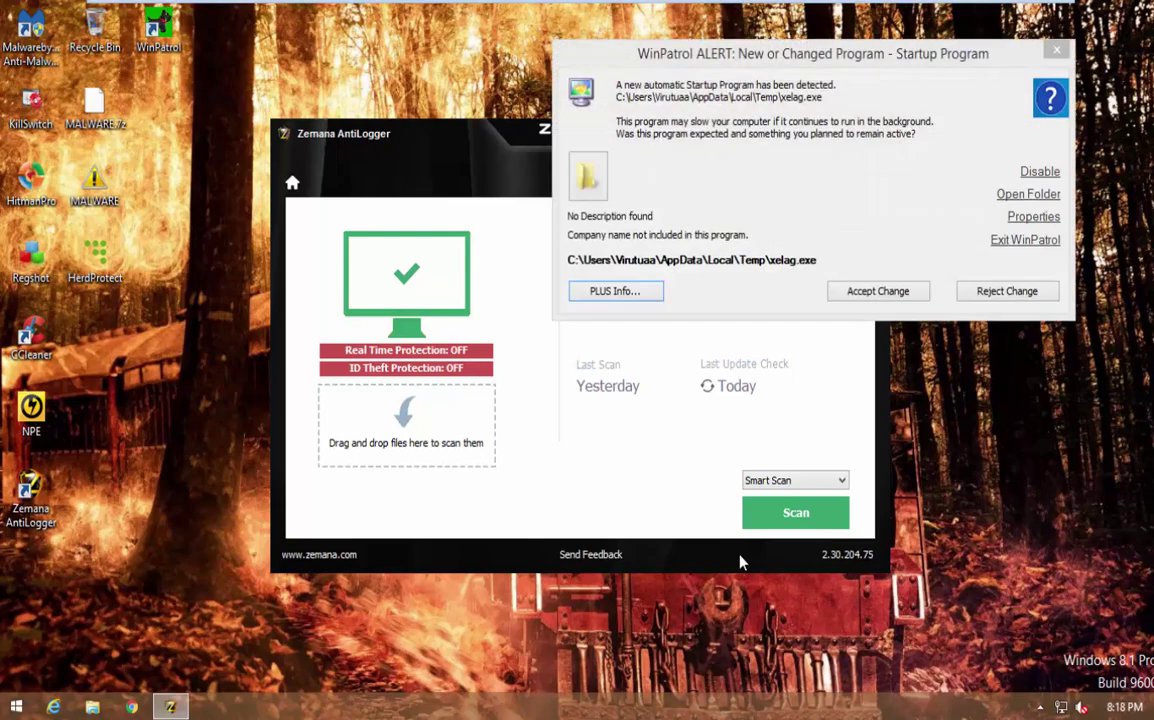
# Reject xelag.exe, Download_Manager.exe and Download_Managermgr.exe, close Zemana, and close the crashed Host Process
pyautogui.click(1001, 295)
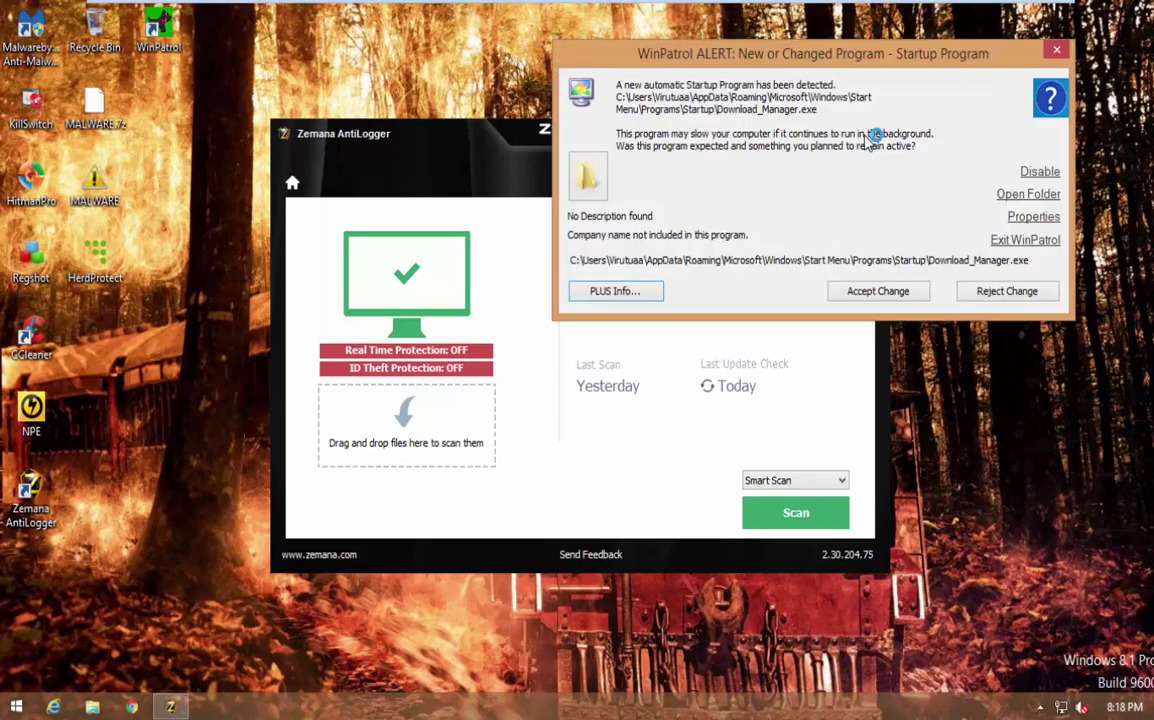
pyautogui.click(995, 293)
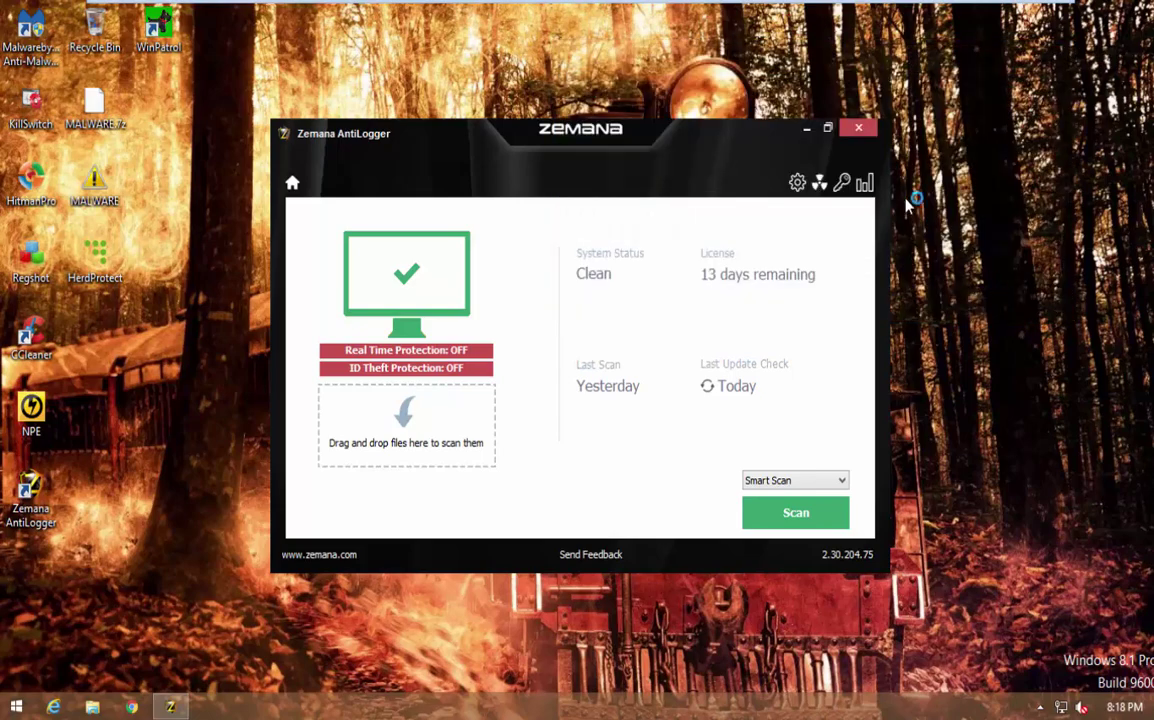
pyautogui.click(855, 124)
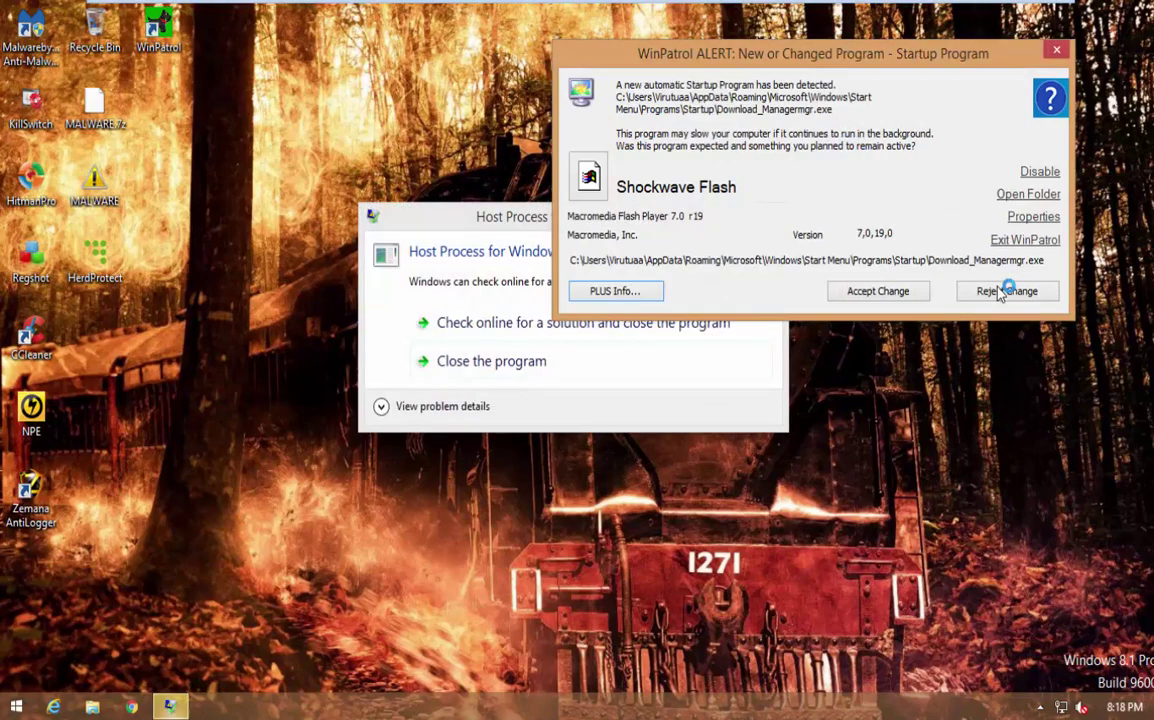
pyautogui.click(1003, 290)
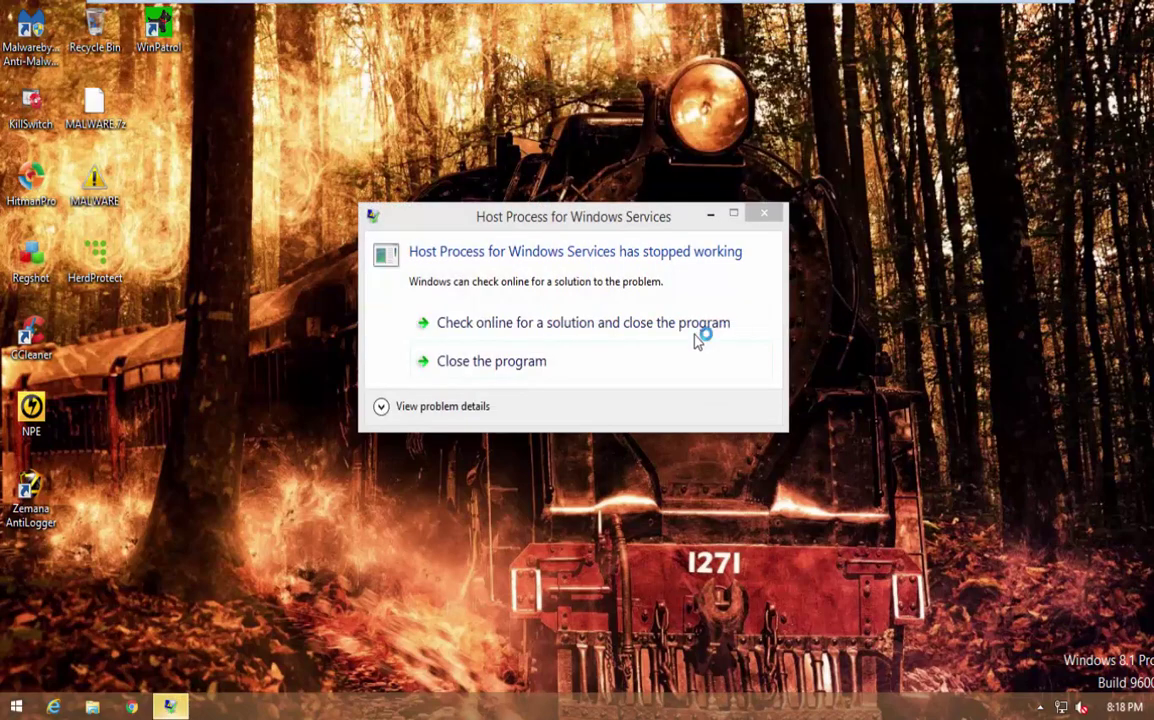
pyautogui.click(515, 364)
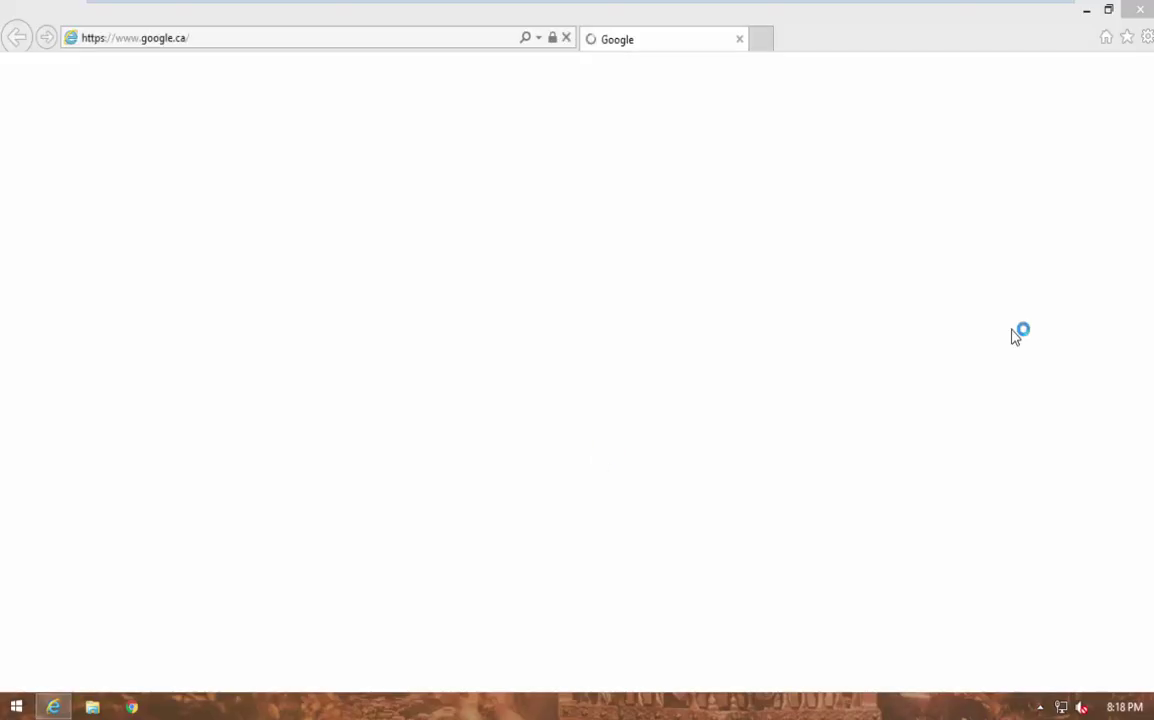
# Close the Internet Explorer window showing Google Canada, returning to the desktop
pyautogui.click(1139, 12)
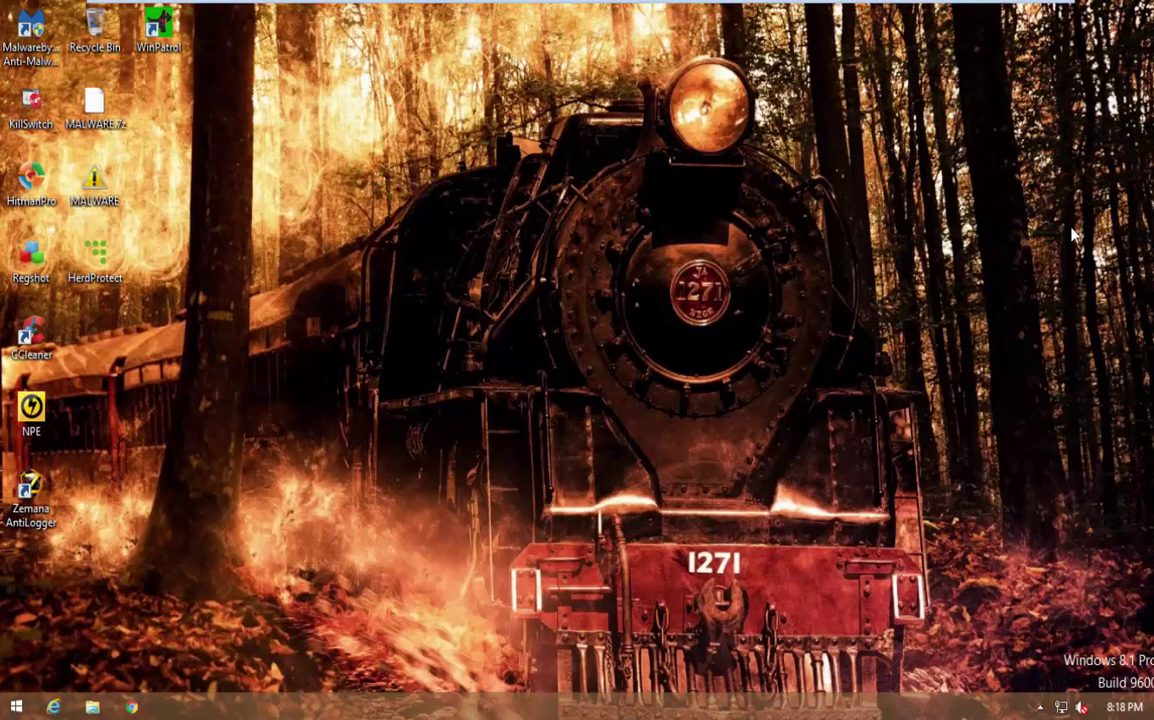